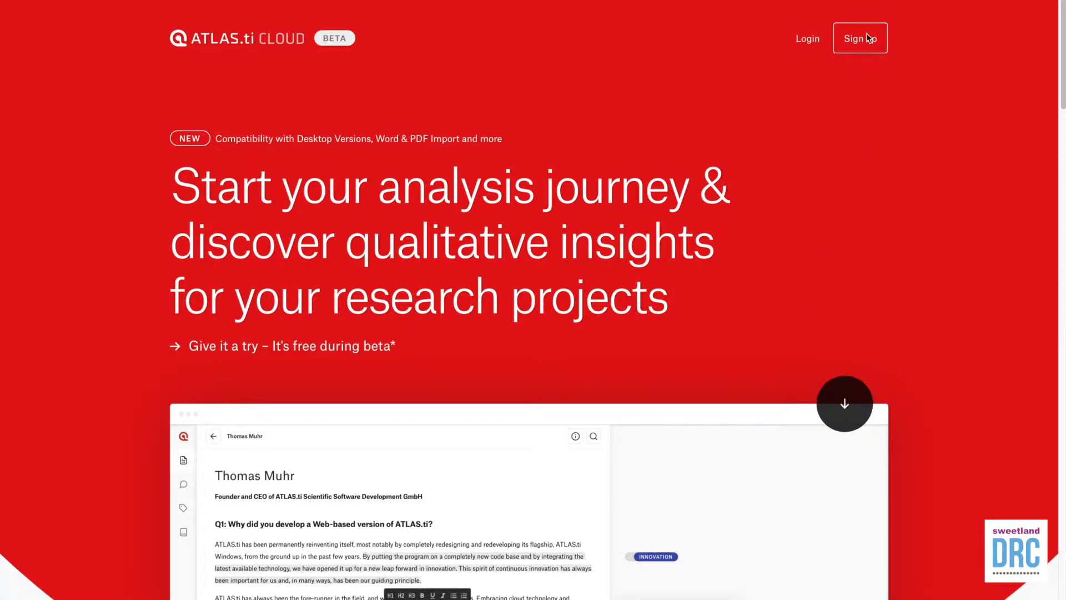
Step: Register a free-trial account with your first name, last name, e-mail and a repeated password
{"action": "left_click", "coordinate": [870, 49]}
{"action": "type", "text": "Angela"}
{"action": "key", "text": "Tab"}
{"action": "type", "text": "G"}
{"action": "key", "text": "Tab"}
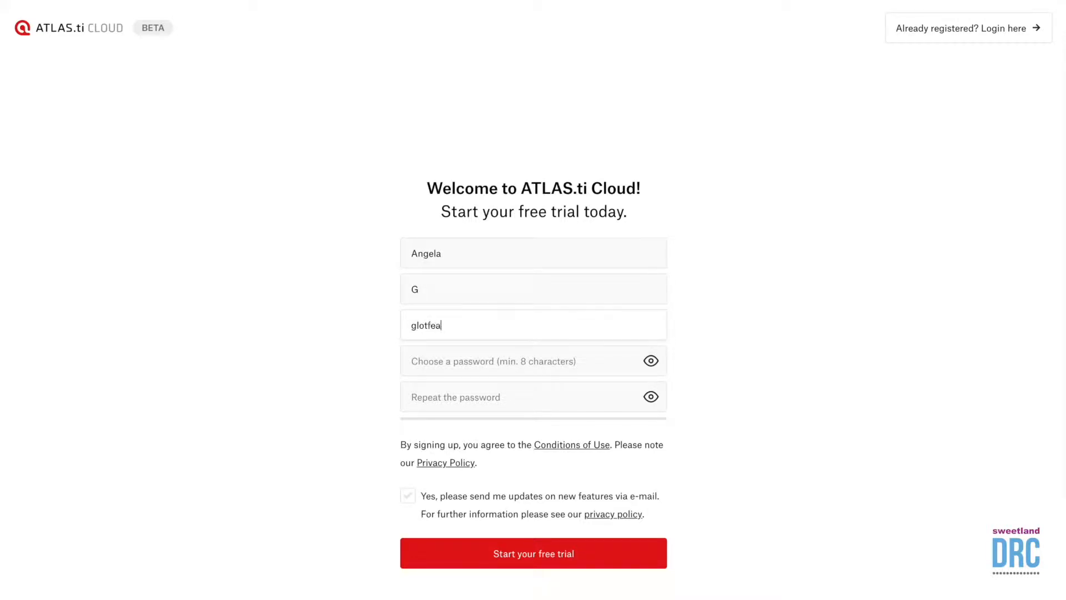
{"action": "key", "text": "Tab"}
{"action": "type", "text": "••••••"}
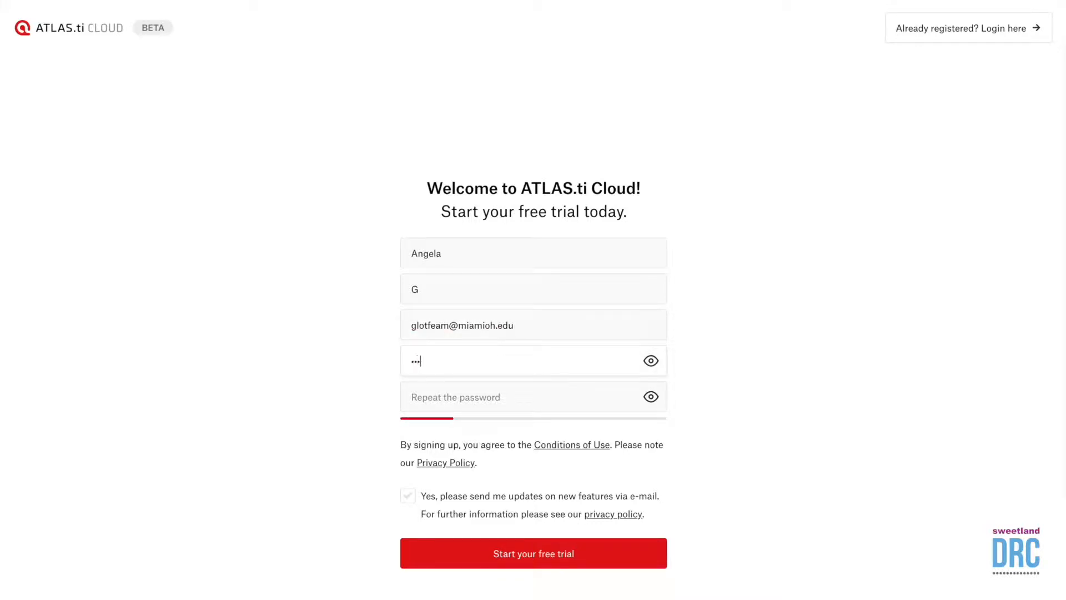
{"action": "type", "text": "••••"}
{"action": "key", "text": "Tab"}
{"action": "type", "text": "•"}
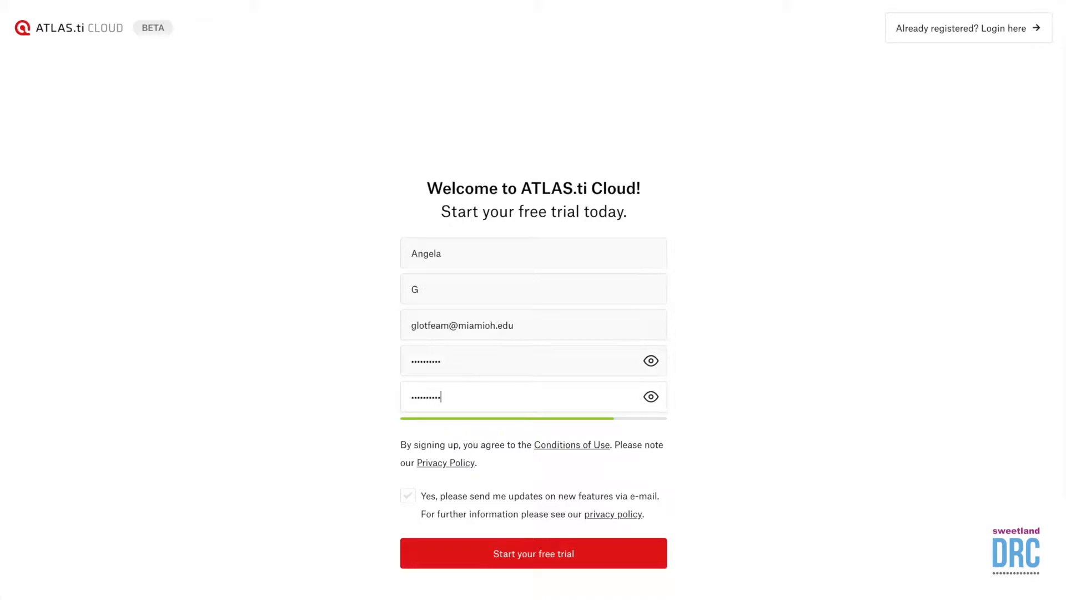
{"action": "key", "text": "Return"}
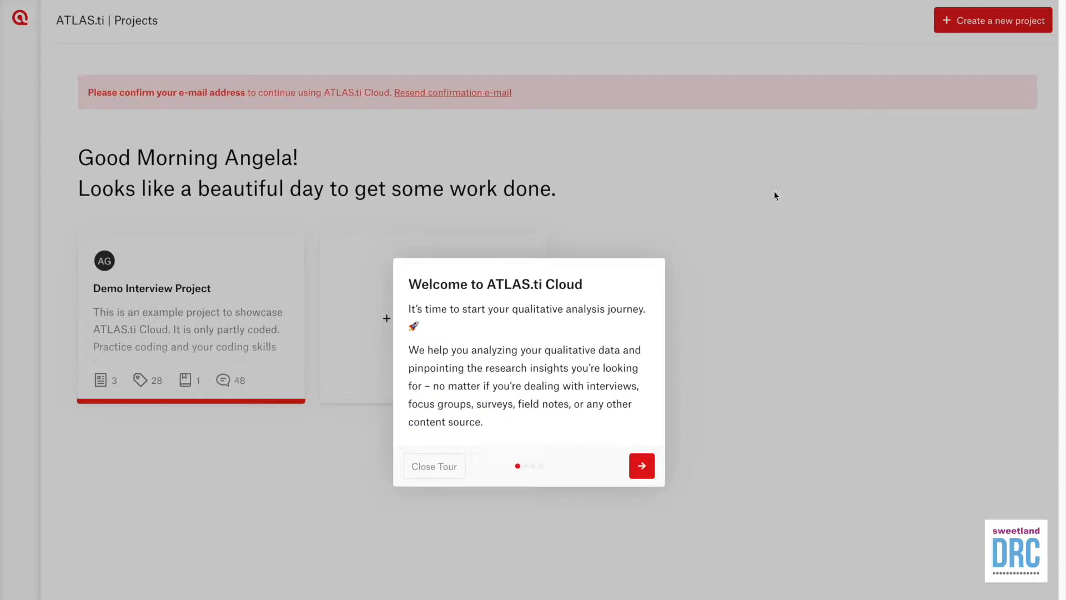
Step: Close the welcome tour and open the Demo Interview Project
{"action": "left_click", "coordinate": [434, 467]}
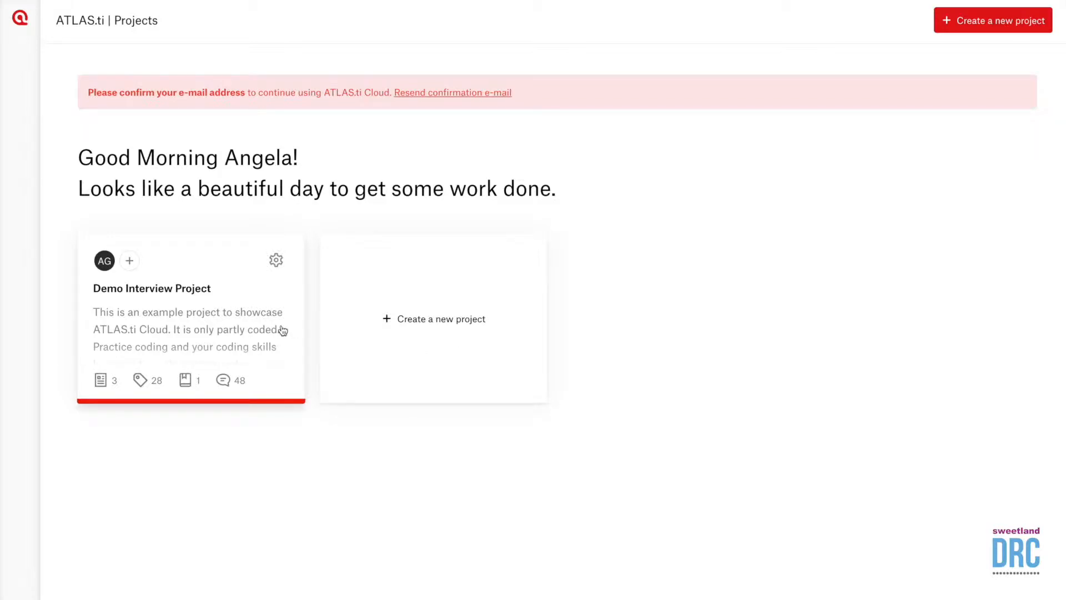
{"action": "left_click", "coordinate": [186, 326]}
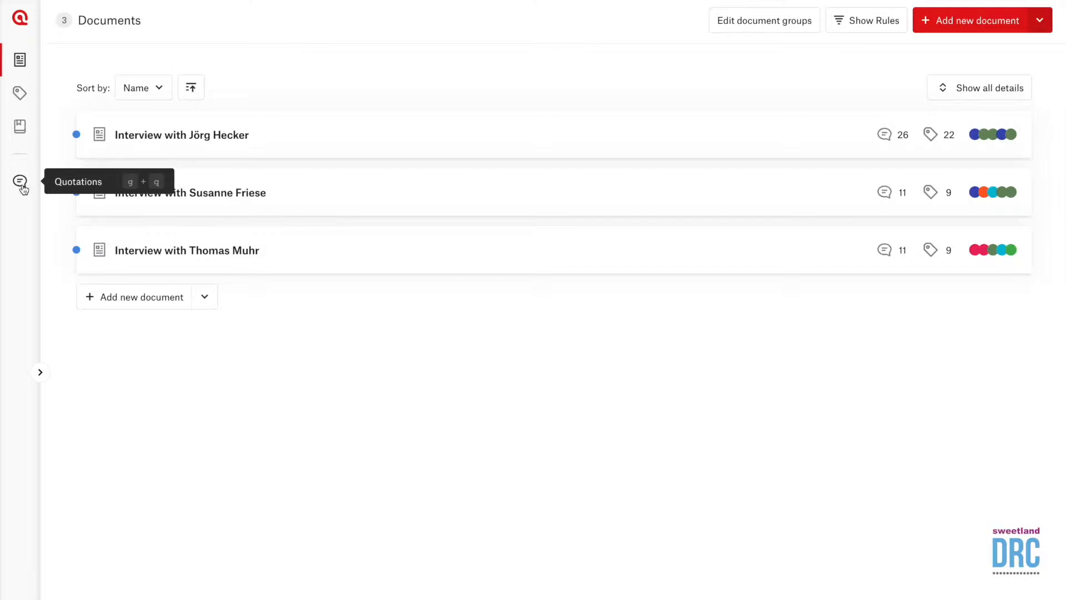
Step: Show the project's Codes page and scroll through its 28 codes
{"action": "left_click", "coordinate": [19, 94]}
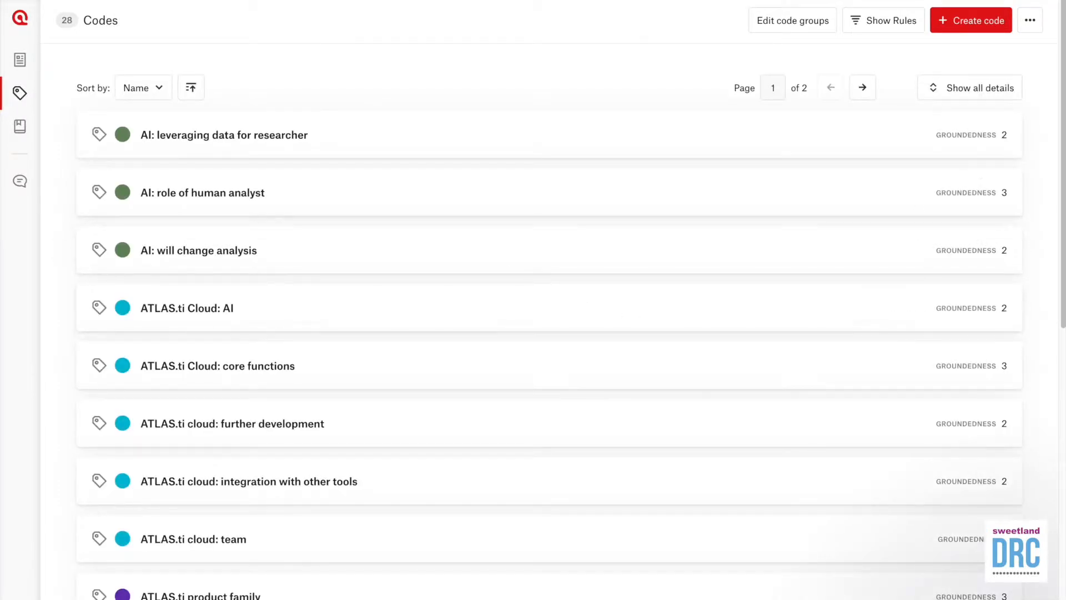
{"action": "left_click_drag", "start_coordinate": [1064, 179], "coordinate": [1063, 152]}
Step: Create the yellow-green code 'Our first code' with comment 'We can add a description for our first code'
{"action": "left_click", "coordinate": [969, 27]}
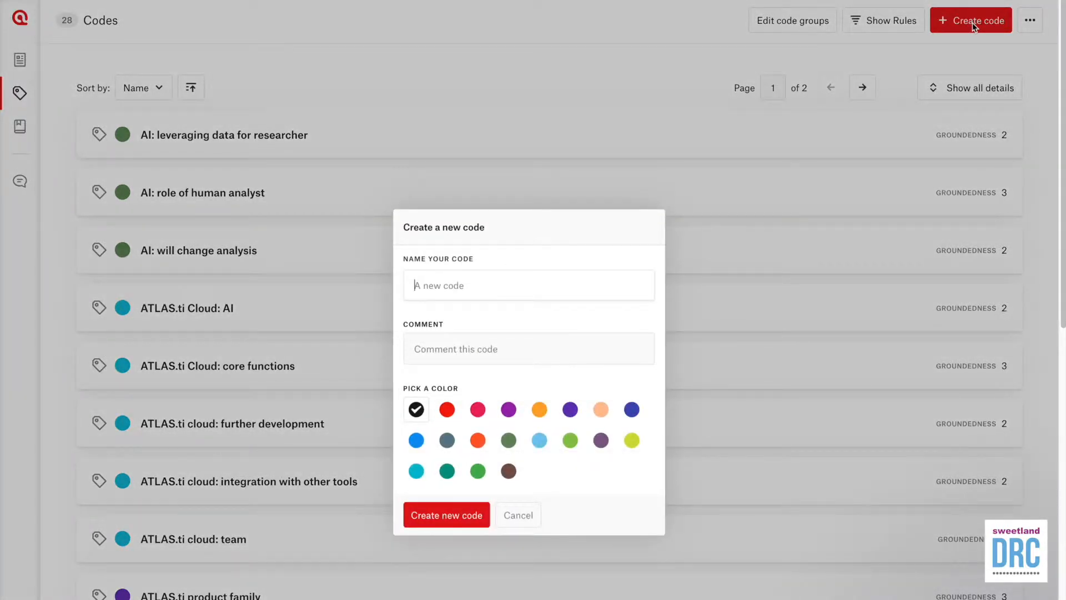
{"action": "type", "text": "Our first codeWe can"}
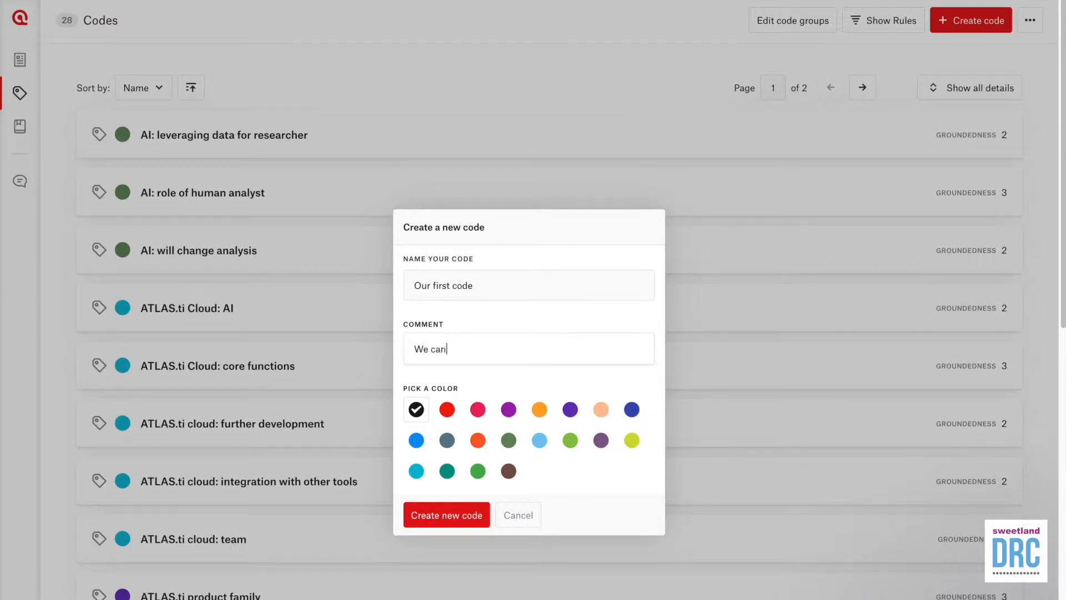
{"action": "type", "text": " add a description for our first code"}
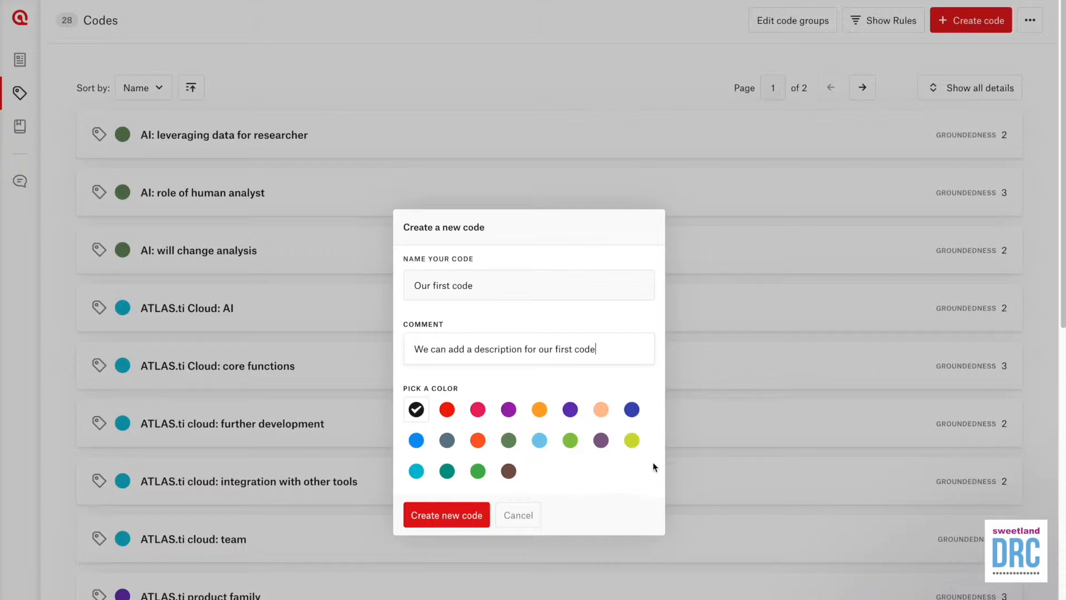
{"action": "left_click", "coordinate": [637, 449]}
{"action": "left_click", "coordinate": [460, 514]}
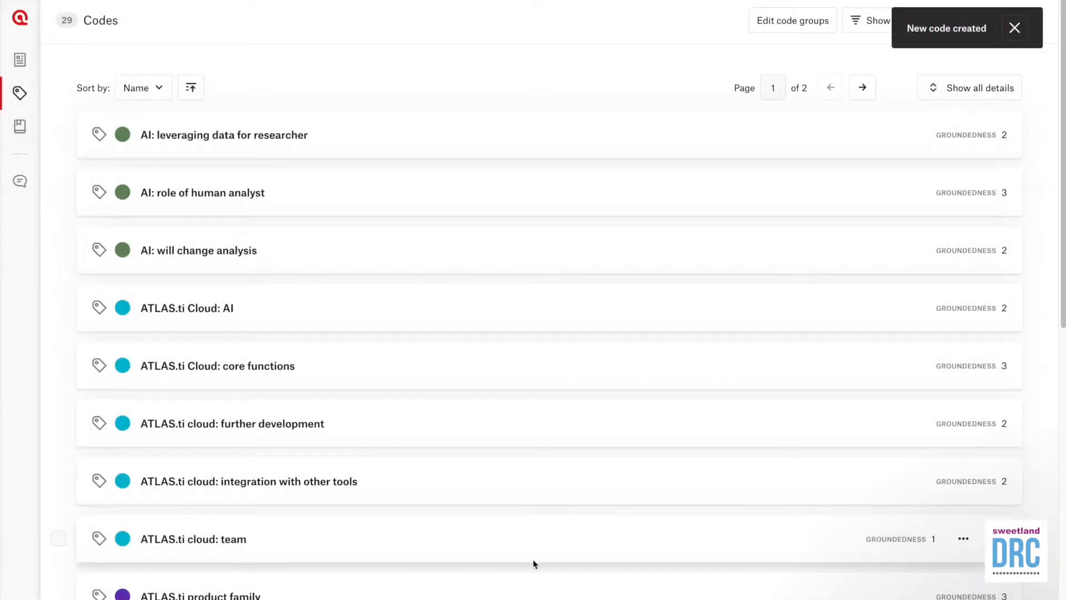
{"action": "scroll", "coordinate": [537, 559], "scroll_direction": "down", "scroll_amount": 7}
{"action": "scroll", "coordinate": [538, 562], "scroll_direction": "down", "scroll_amount": 4}
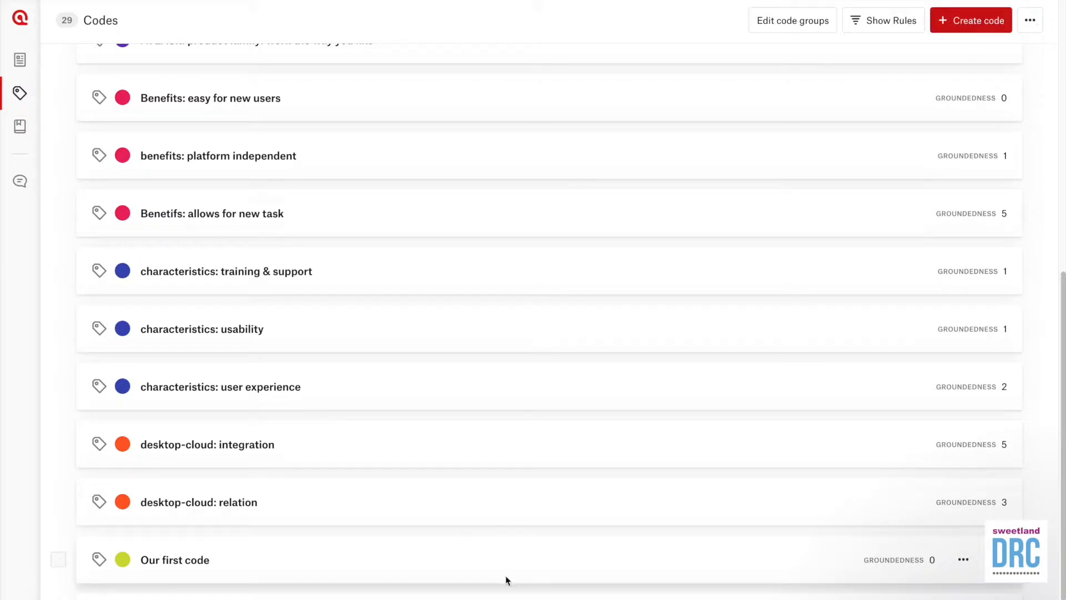
Step: Create the purple code 'Our second code' with comment 'We can add a description for our second code'
{"action": "left_click", "coordinate": [986, 28]}
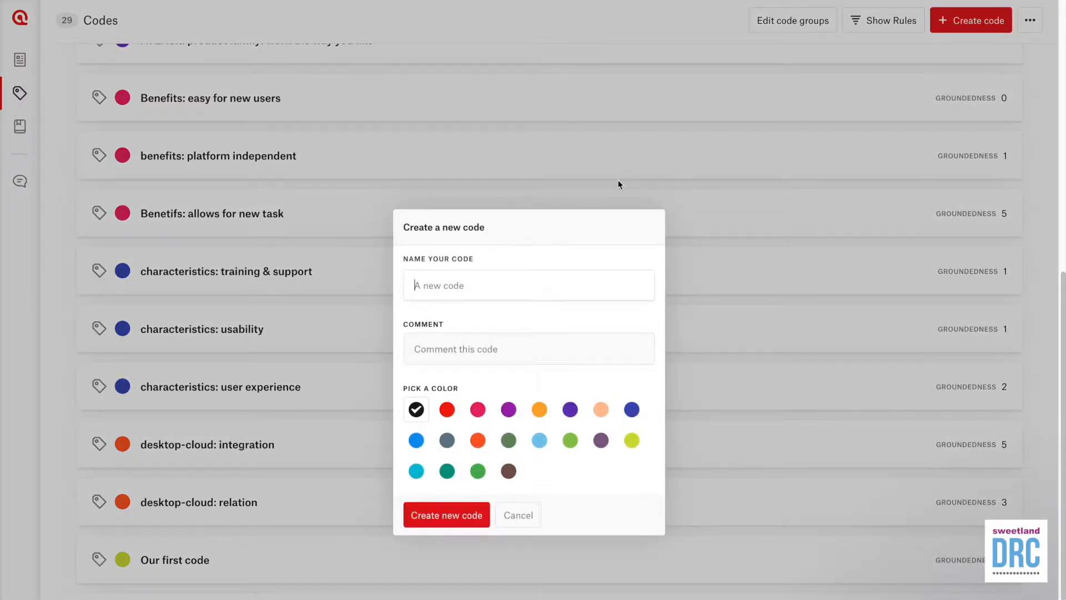
{"action": "type", "text": "Our second code"}
{"action": "key", "text": "Tab"}
{"action": "type", "text": "We can a"}
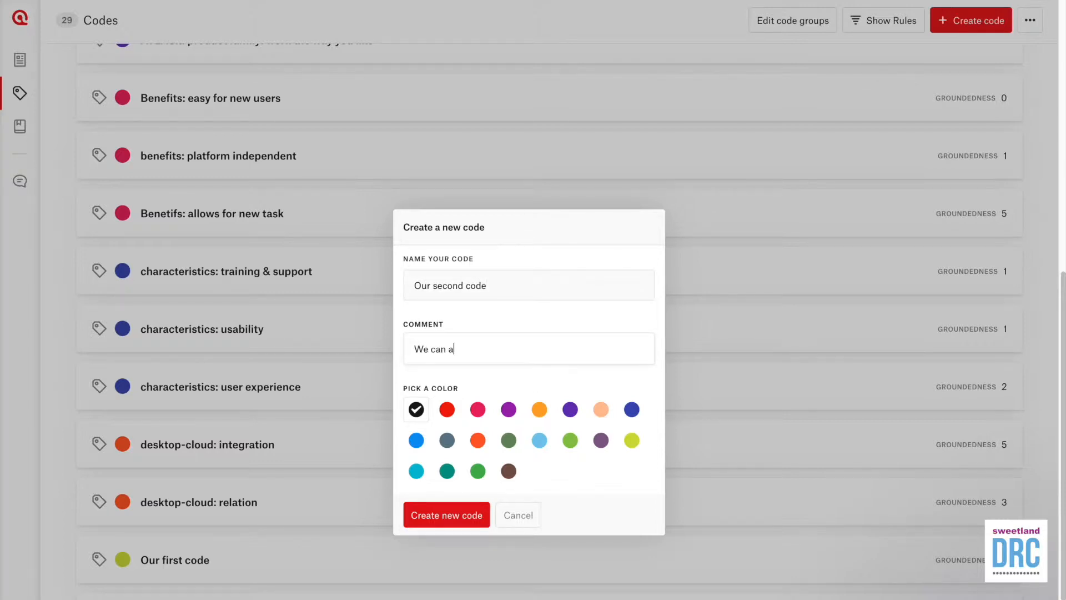
{"action": "type", "text": "dd a description for our second code"}
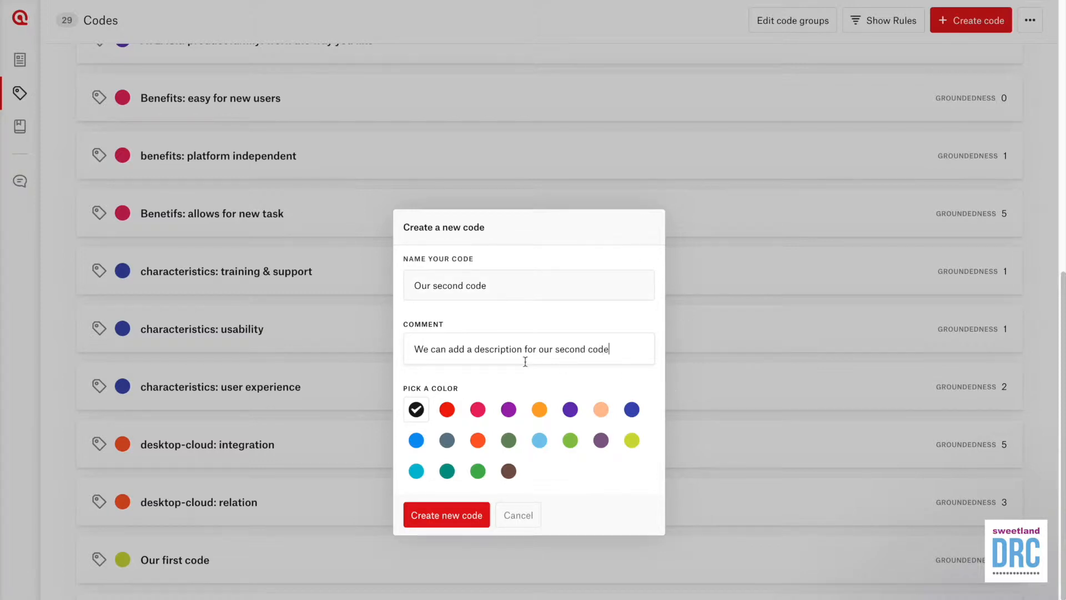
{"action": "left_click", "coordinate": [509, 409]}
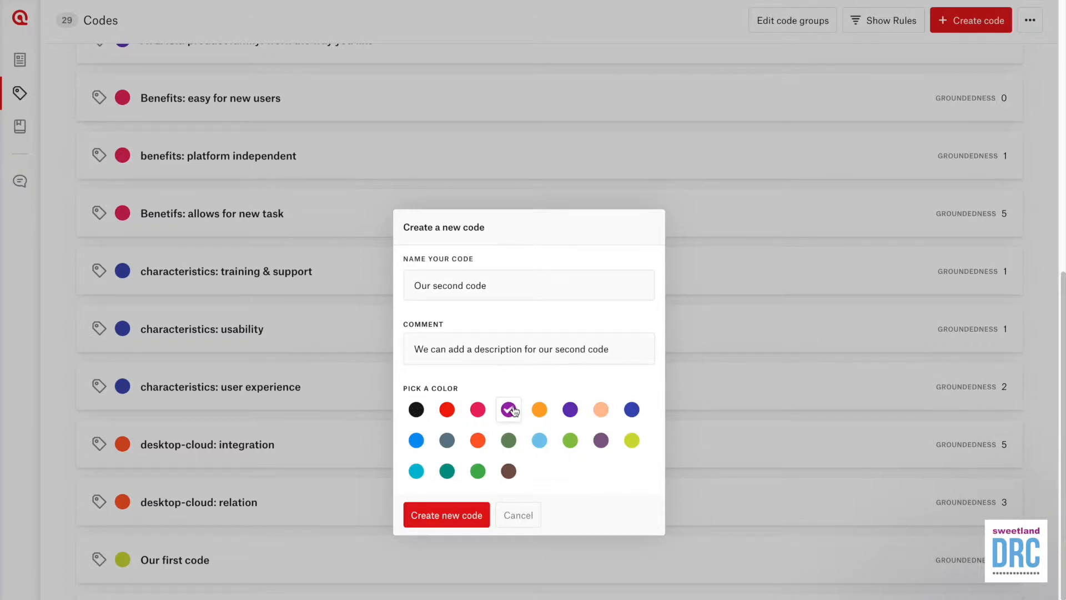
{"action": "left_click", "coordinate": [462, 516]}
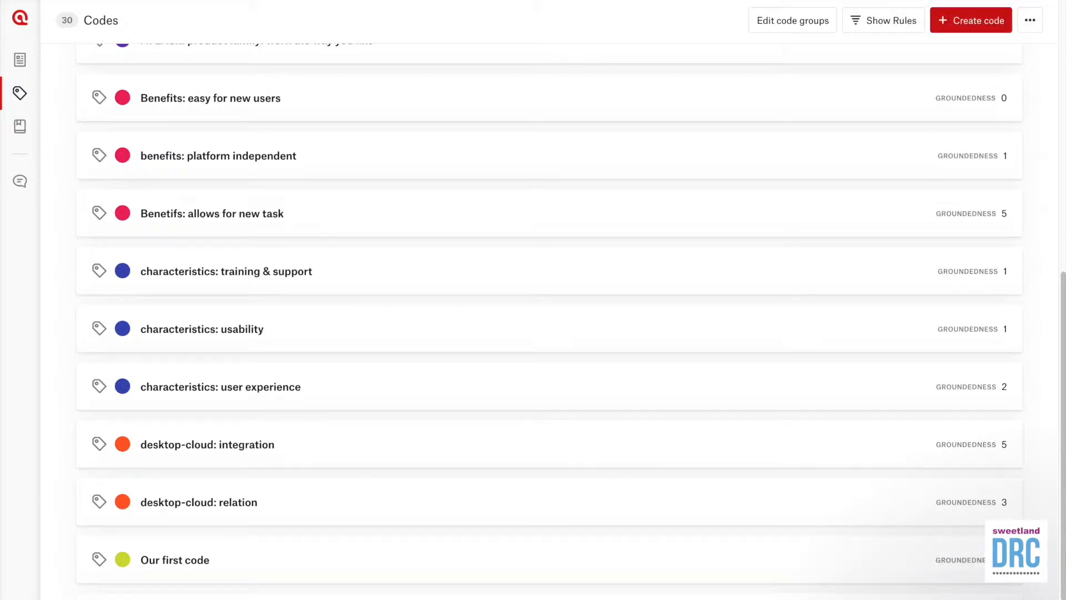
Step: Open the first interview document and select the passage from 'Now, while' to 'market.'
{"action": "left_click", "coordinate": [22, 58]}
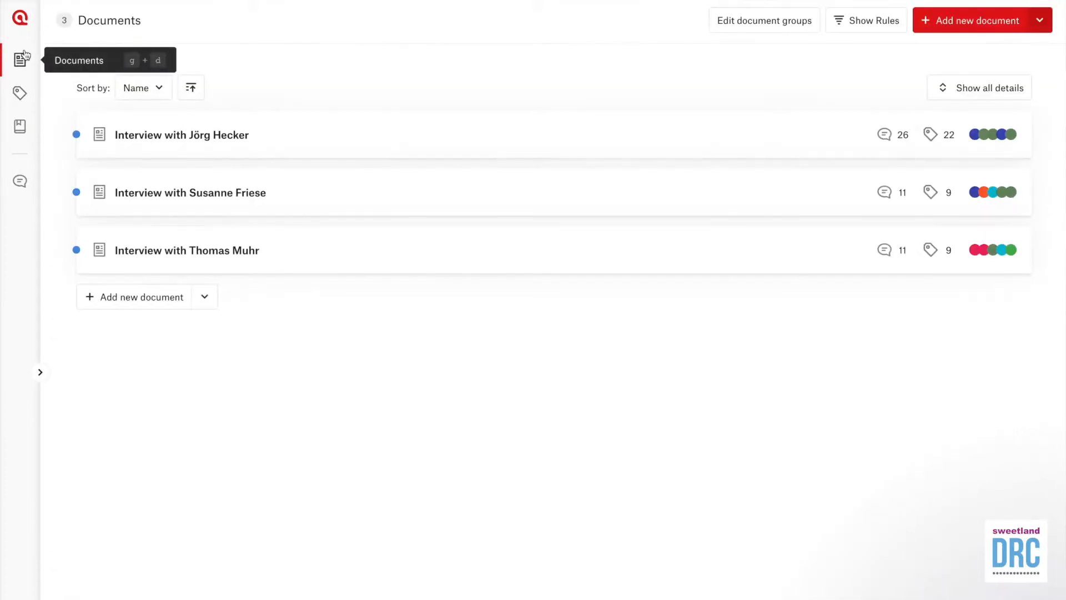
{"action": "left_click", "coordinate": [206, 146]}
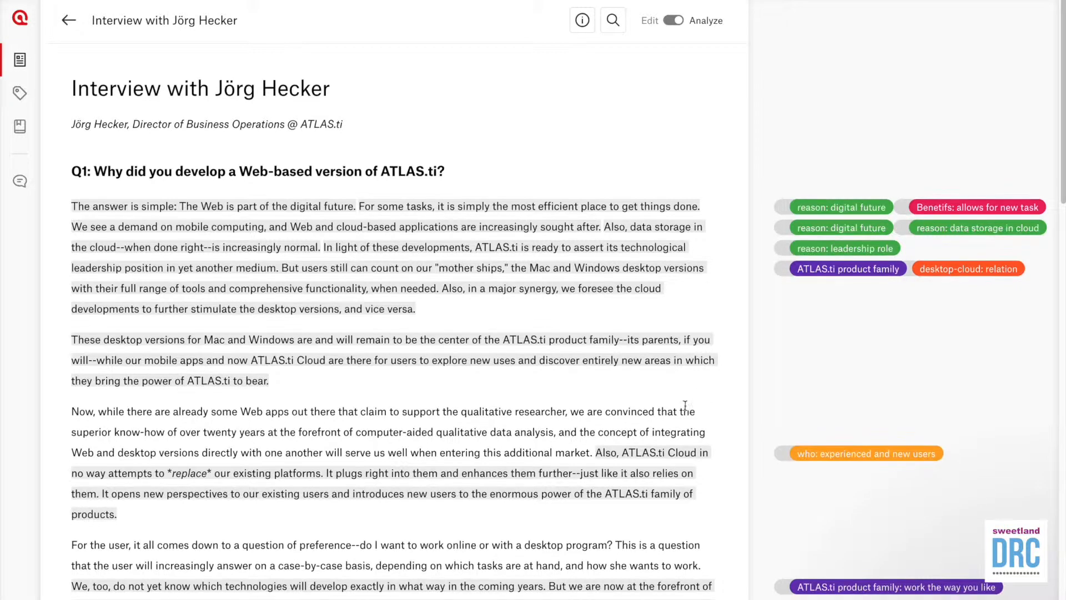
{"action": "scroll", "coordinate": [687, 412], "scroll_direction": "down", "scroll_amount": 2}
{"action": "scroll", "coordinate": [687, 413], "scroll_direction": "down", "scroll_amount": 5}
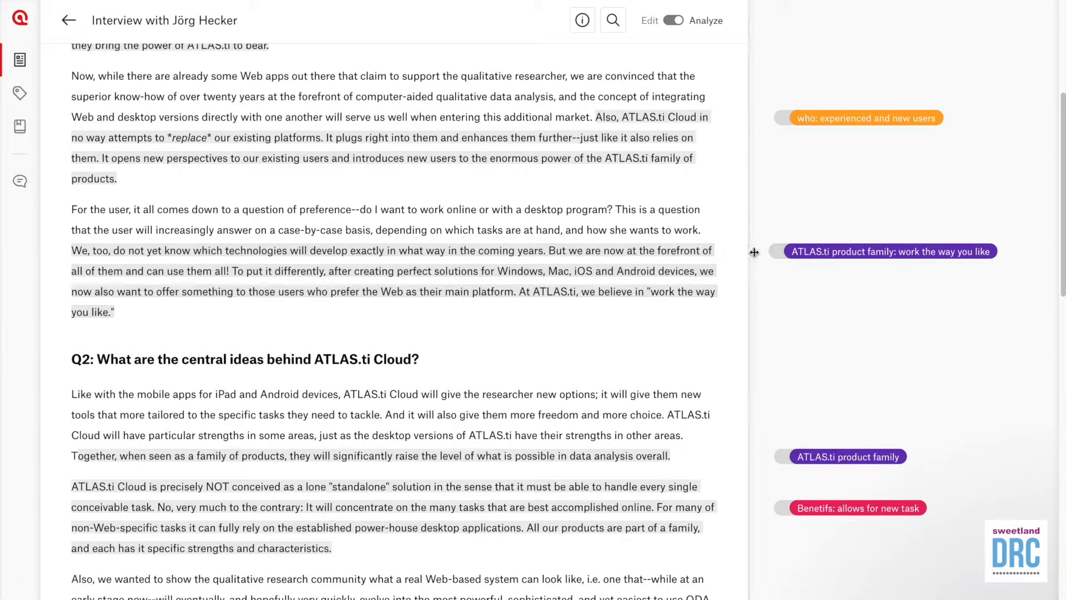
{"action": "scroll", "coordinate": [529, 367], "scroll_direction": "up", "scroll_amount": 2}
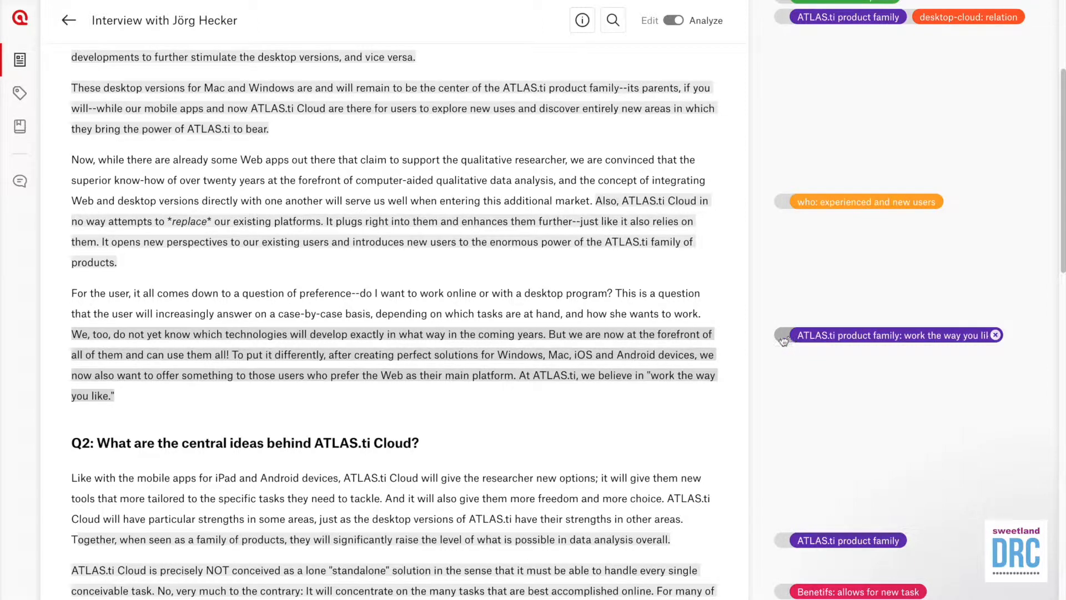
{"action": "scroll", "coordinate": [561, 466], "scroll_direction": "up", "scroll_amount": 6}
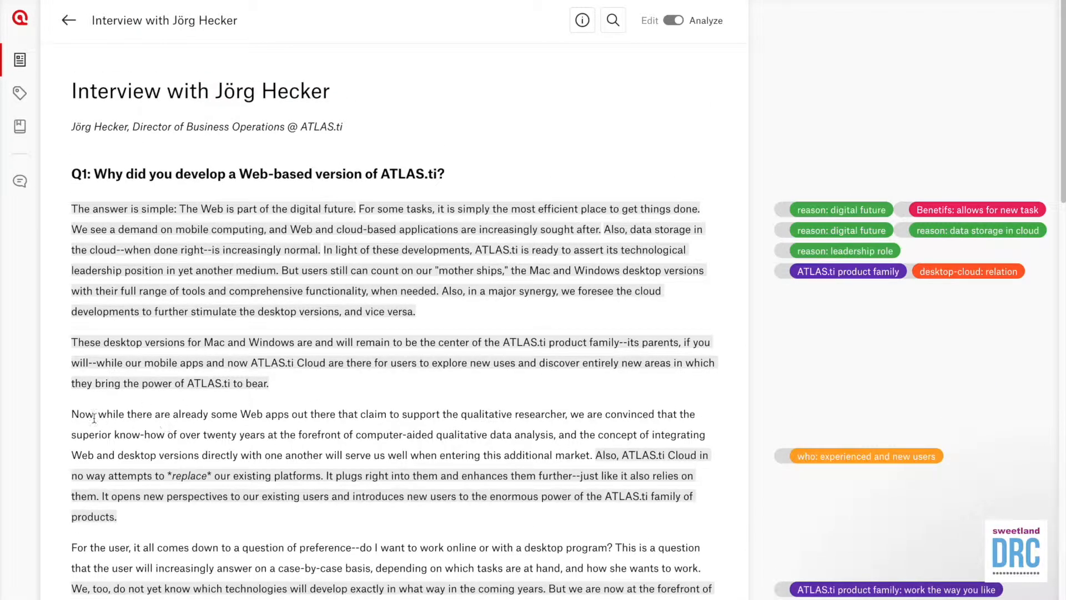
{"action": "left_click_drag", "start_coordinate": [74, 416], "coordinate": [590, 456]}
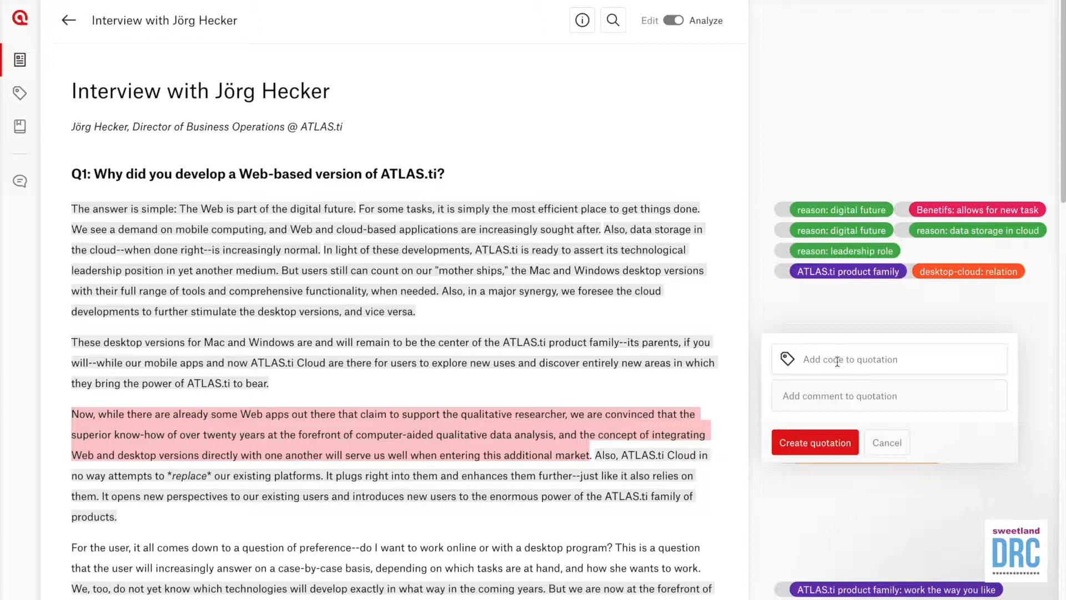
Step: Save the selected Web apps passage as a quotation coded with Our first code
{"action": "left_click", "coordinate": [807, 360]}
{"action": "left_click_drag", "start_coordinate": [1003, 403], "coordinate": [1004, 479]}
{"action": "left_click_drag", "start_coordinate": [1004, 487], "coordinate": [1003, 401]}
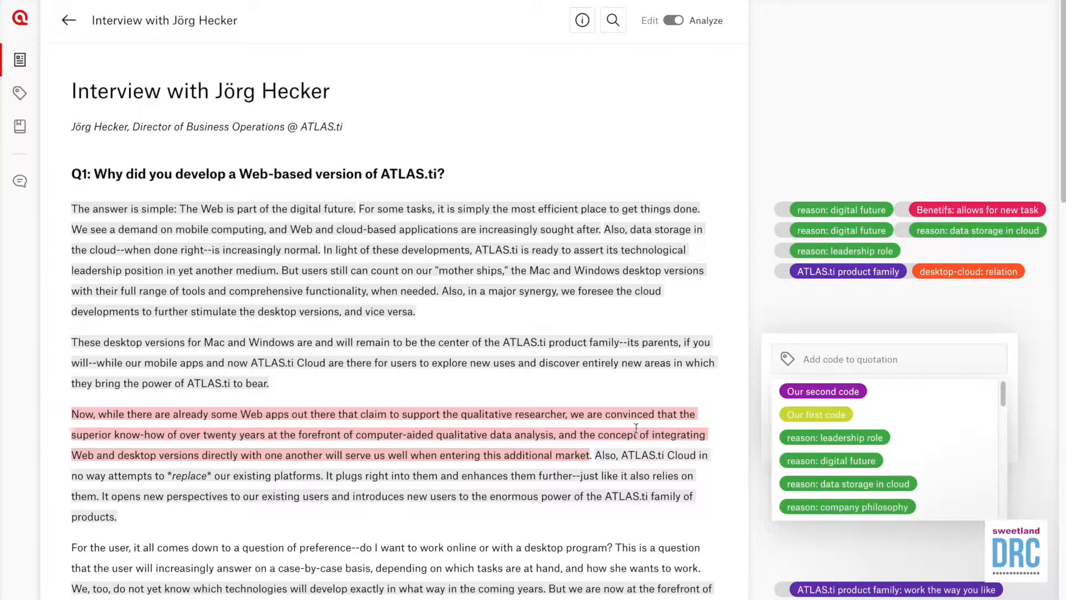
{"action": "left_click", "coordinate": [840, 418]}
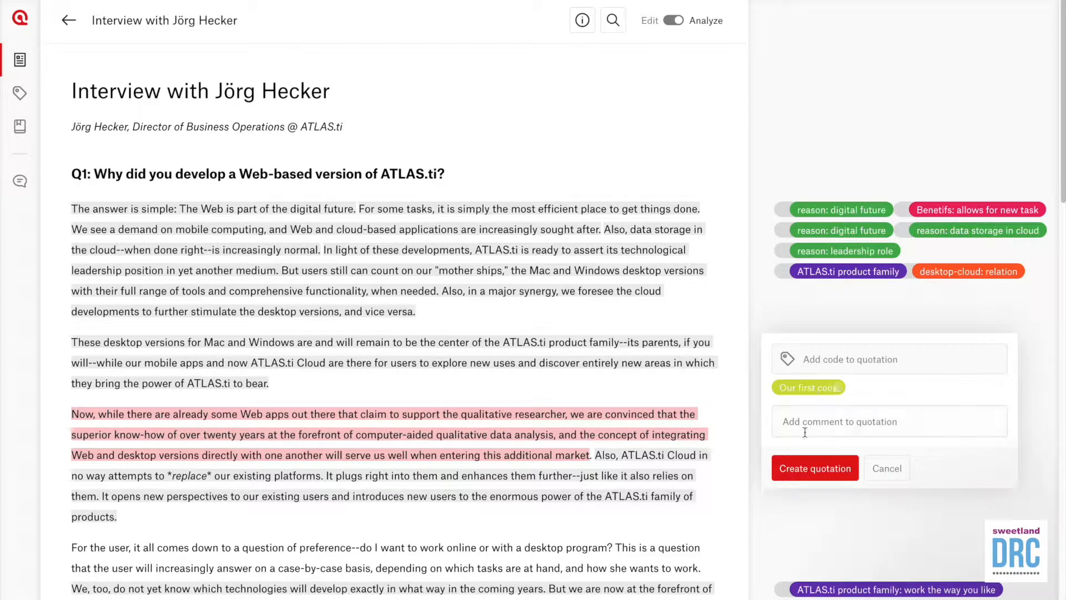
{"action": "left_click", "coordinate": [814, 471]}
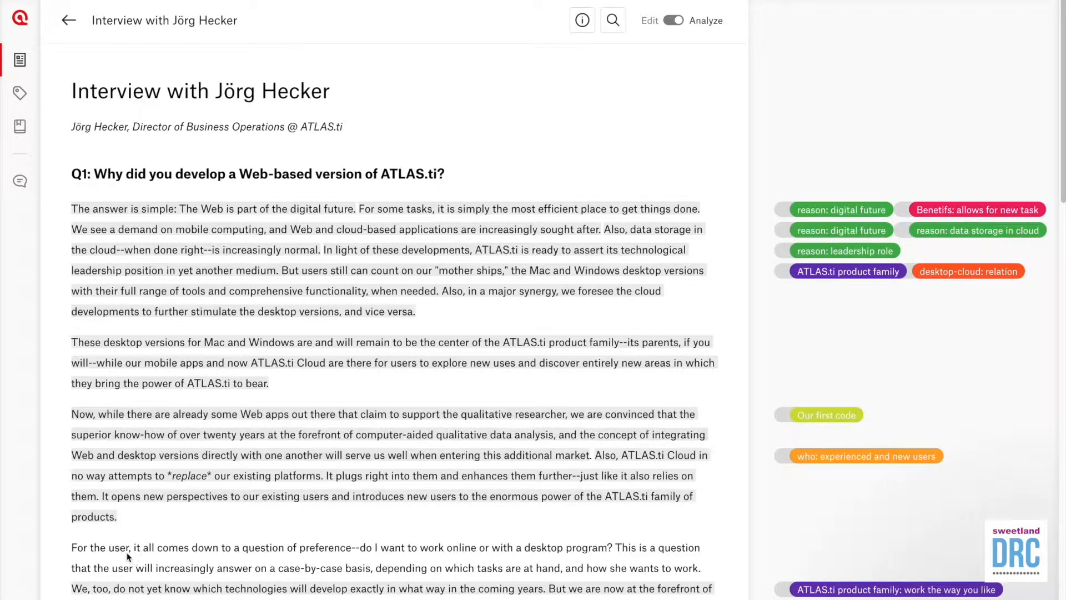
Step: Code the 'For the user … wants to work.' passage and the Q2 opening passage with Our first code
{"action": "left_click_drag", "start_coordinate": [78, 548], "coordinate": [701, 572]}
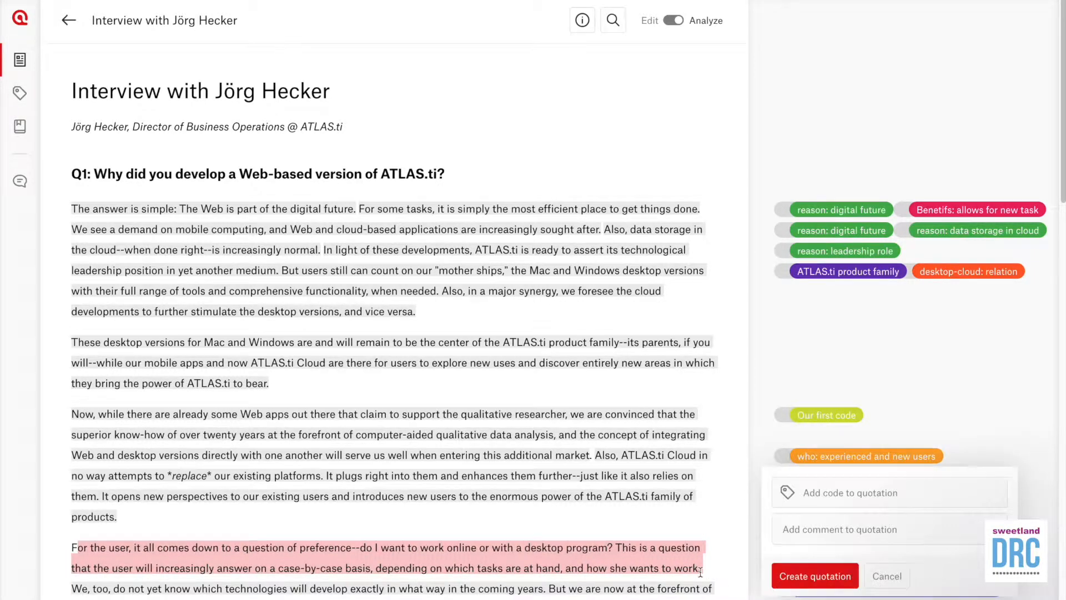
{"action": "left_click", "coordinate": [896, 490]}
{"action": "left_click", "coordinate": [837, 550]}
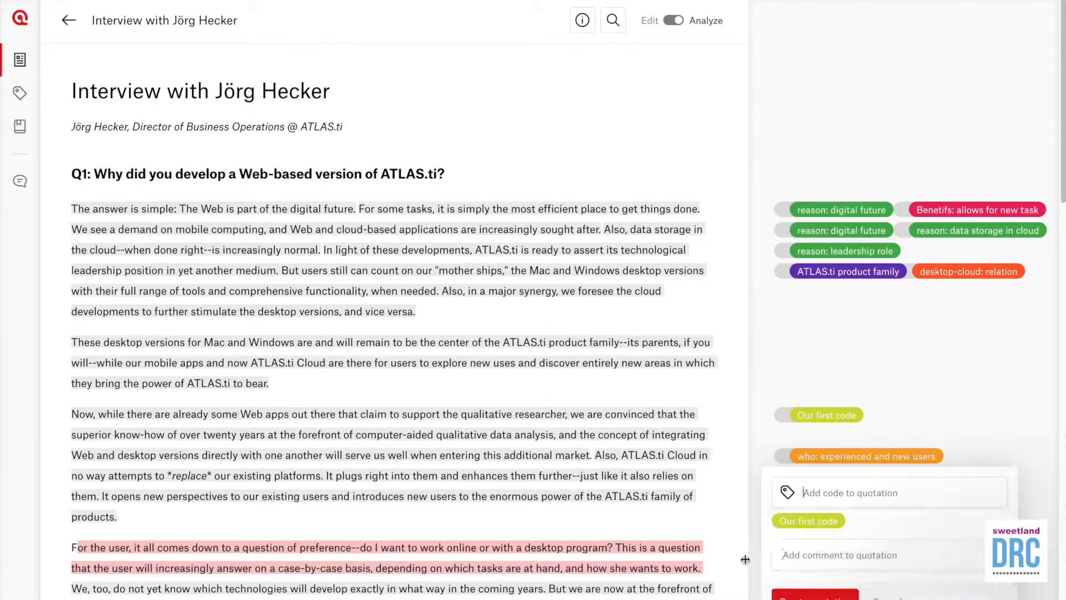
{"action": "left_click", "coordinate": [816, 594]}
{"action": "scroll", "coordinate": [389, 333], "scroll_direction": "down", "scroll_amount": 4}
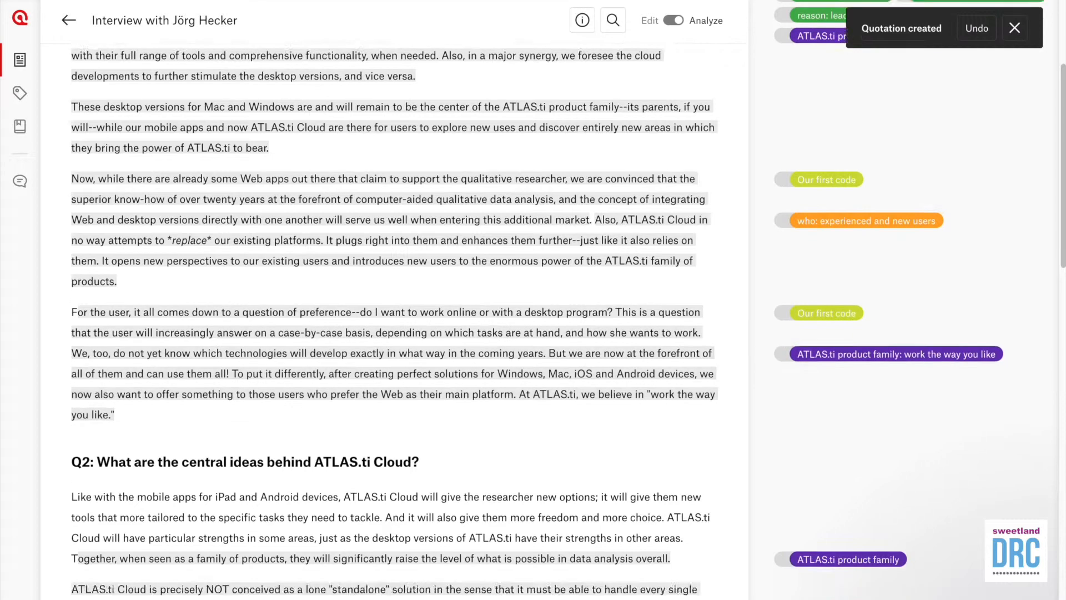
{"action": "scroll", "coordinate": [389, 300], "scroll_direction": "down", "scroll_amount": 3}
{"action": "left_click_drag", "start_coordinate": [102, 334], "coordinate": [559, 376]}
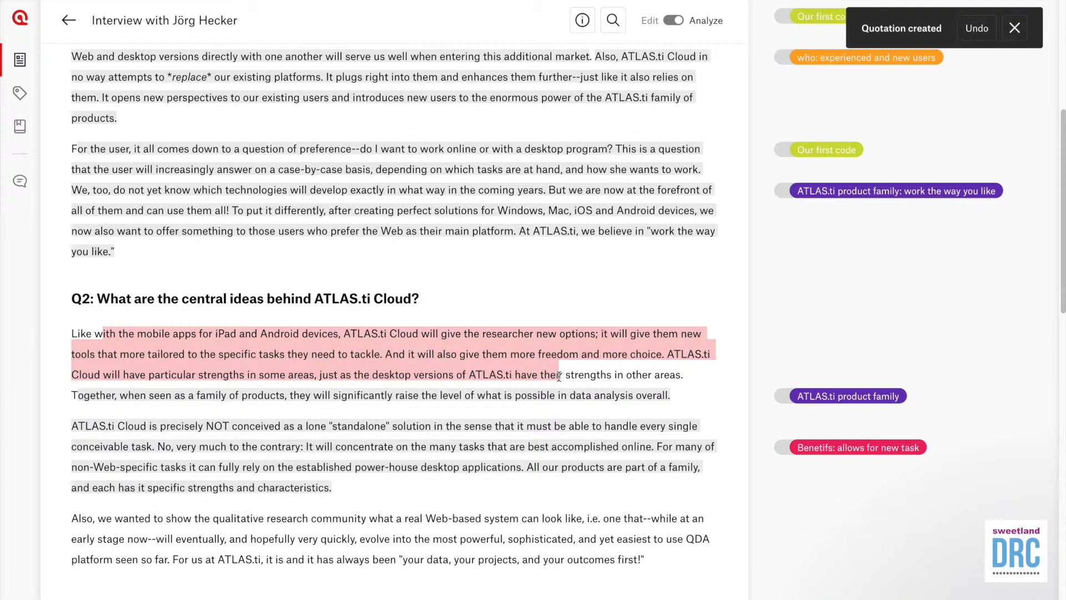
{"action": "left_click", "coordinate": [880, 281]}
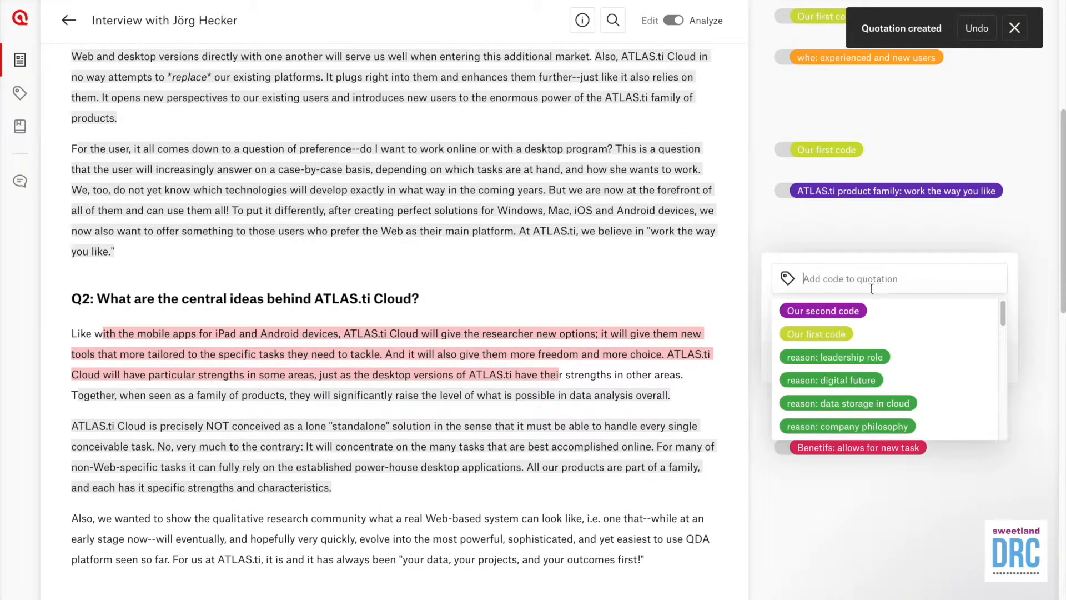
{"action": "left_click", "coordinate": [834, 335]}
{"action": "left_click", "coordinate": [816, 388]}
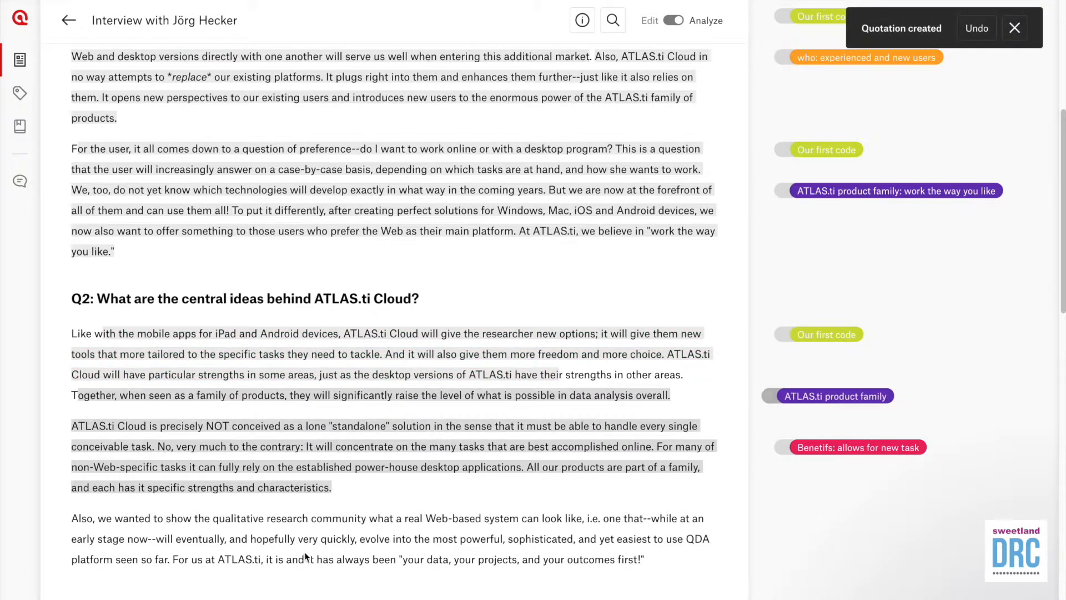
Step: Make the paragraph about a real Web-based system a quotation coded Our second code
{"action": "scroll", "coordinate": [307, 556], "scroll_direction": "down", "scroll_amount": 1}
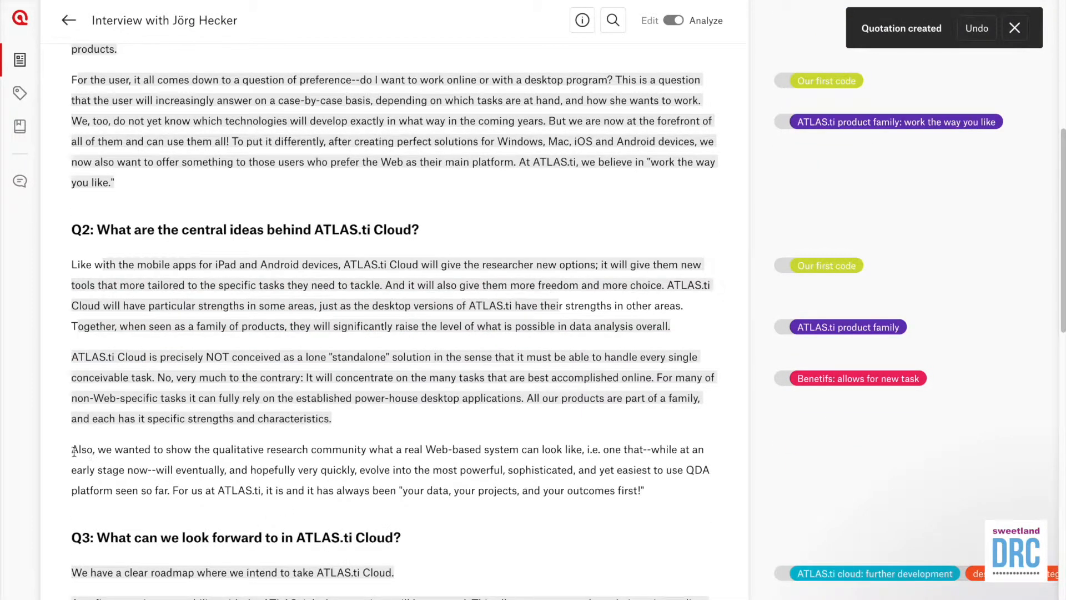
{"action": "left_click_drag", "start_coordinate": [74, 451], "coordinate": [651, 490]}
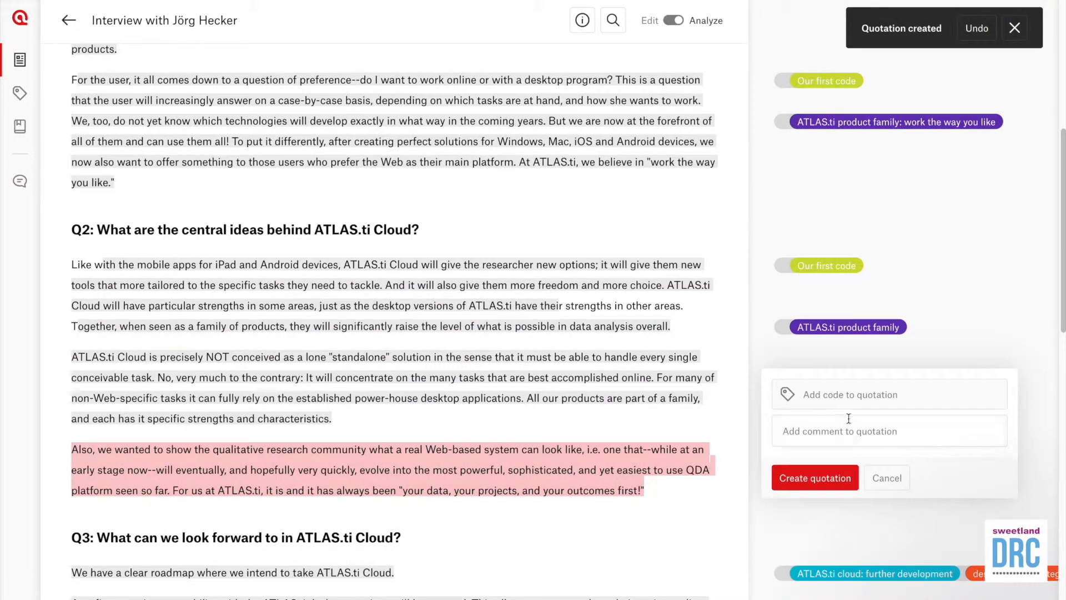
{"action": "left_click", "coordinate": [843, 399]}
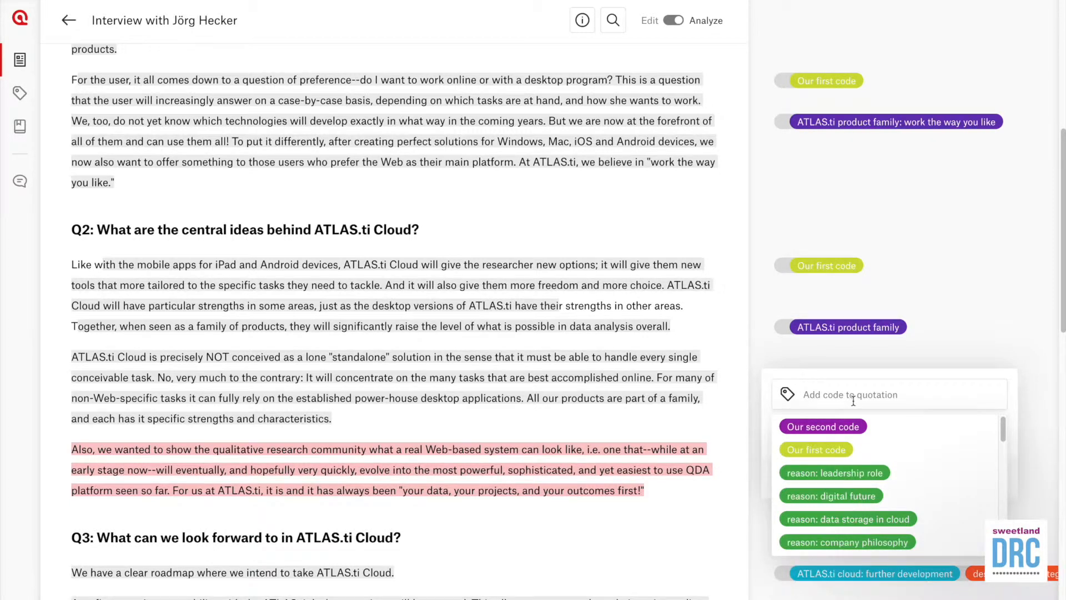
{"action": "left_click", "coordinate": [832, 426]}
{"action": "left_click", "coordinate": [814, 513]}
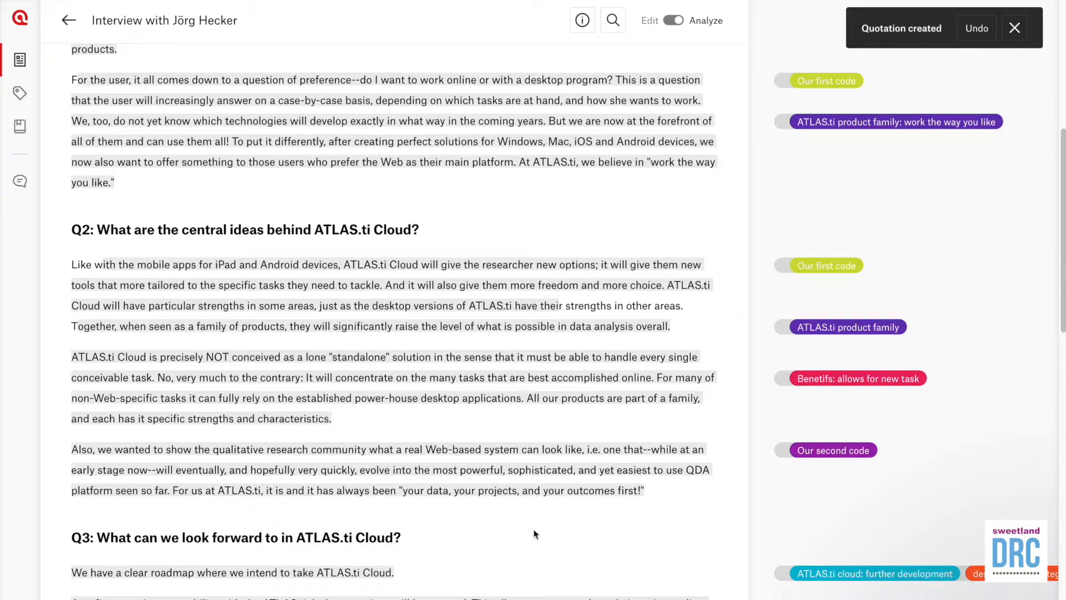
Step: Code the Q3 team-work and inter-coder reliability passages with Our second code
{"action": "scroll", "coordinate": [489, 538], "scroll_direction": "down", "scroll_amount": 4}
{"action": "left_click_drag", "start_coordinate": [80, 491], "coordinate": [447, 534]}
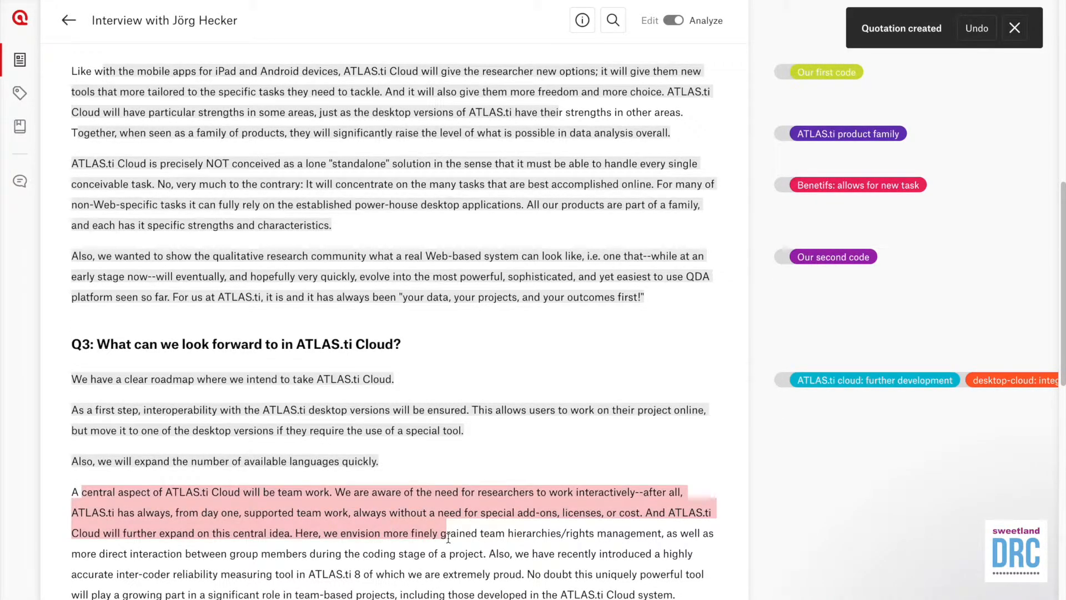
{"action": "left_click", "coordinate": [849, 439]}
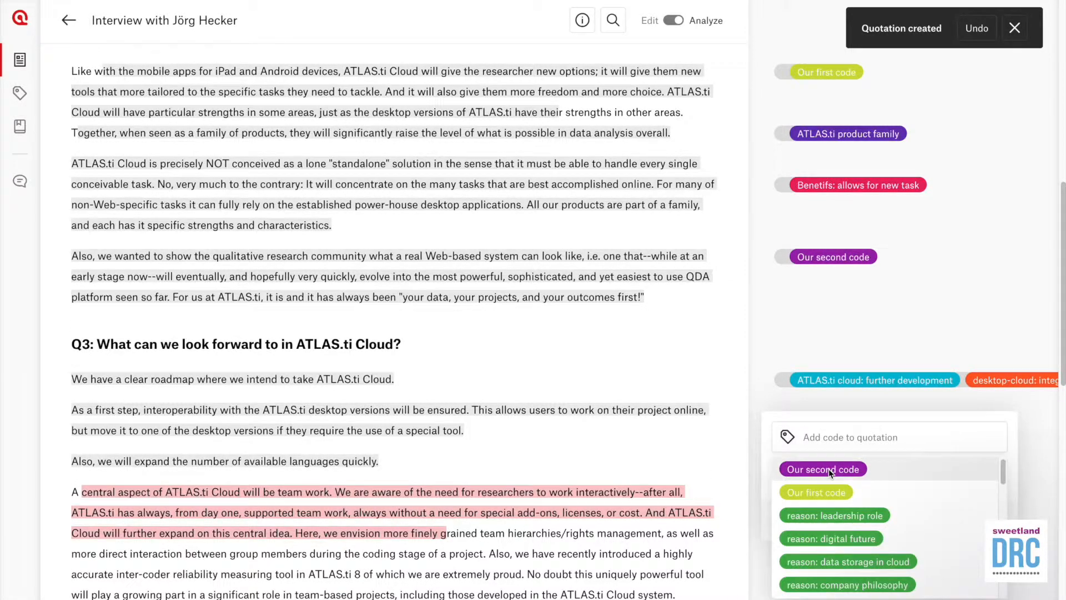
{"action": "left_click", "coordinate": [828, 469]}
{"action": "left_click", "coordinate": [823, 549]}
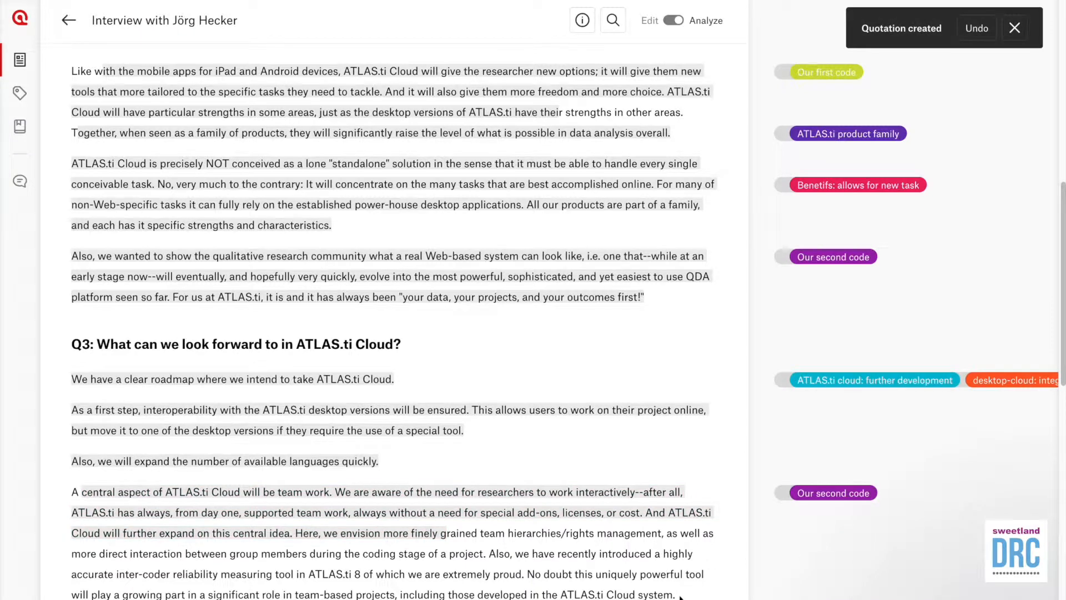
{"action": "left_click_drag", "start_coordinate": [676, 594], "coordinate": [585, 554]}
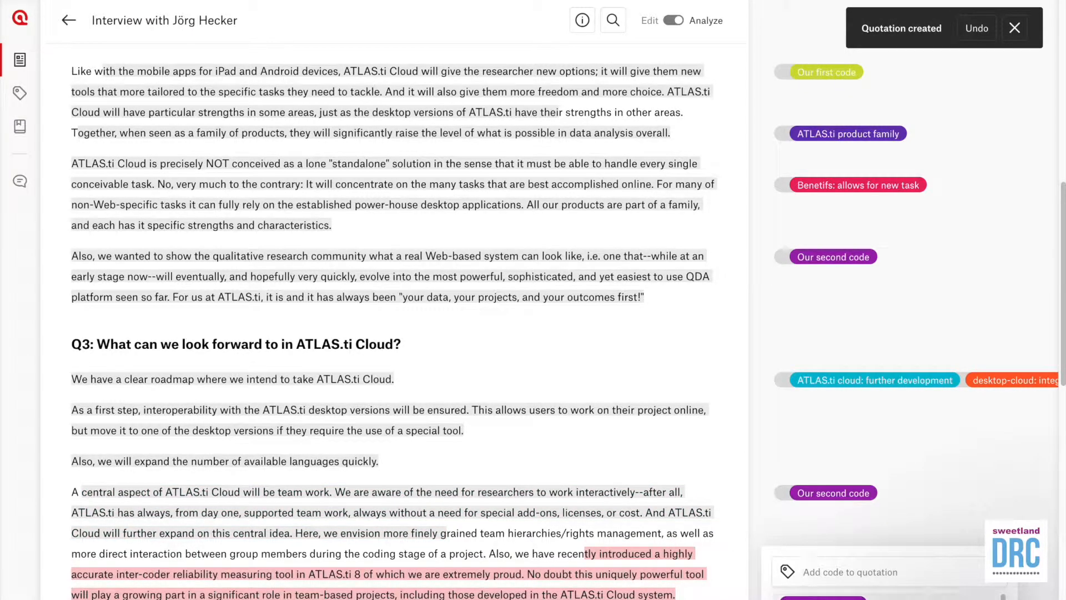
{"action": "left_click", "coordinate": [815, 597]}
{"action": "left_click", "coordinate": [823, 599]}
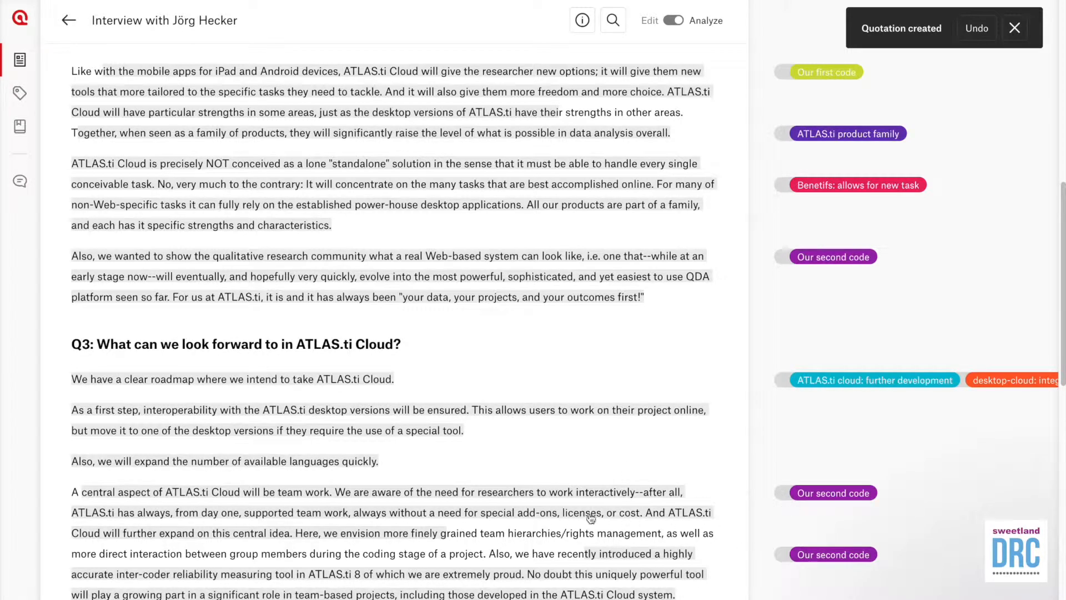
{"action": "scroll", "coordinate": [591, 514], "scroll_direction": "up", "scroll_amount": 3}
{"action": "scroll", "coordinate": [590, 515], "scroll_direction": "up", "scroll_amount": 3}
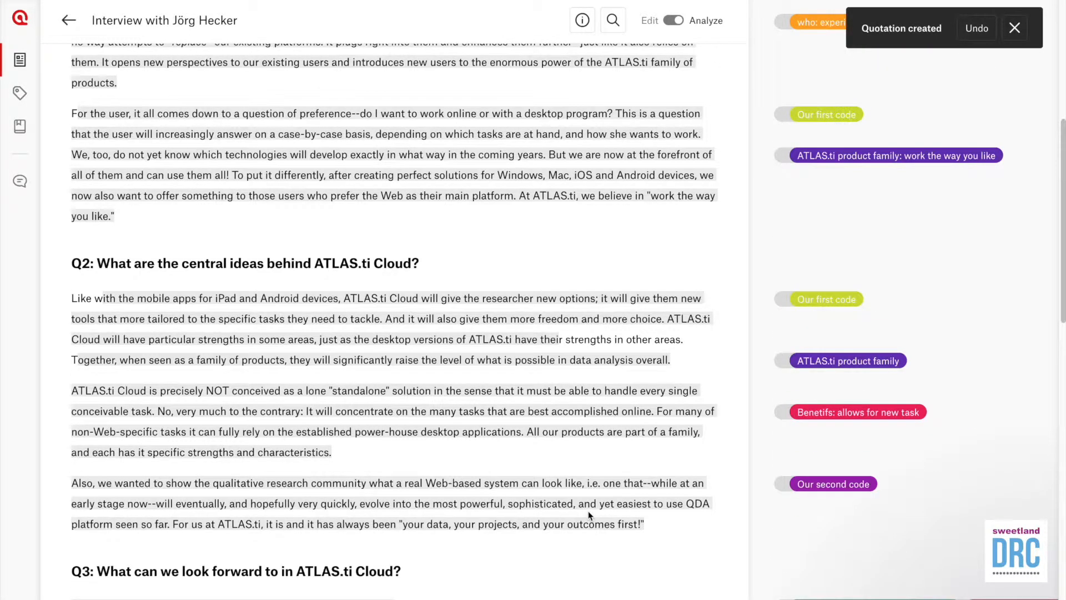
{"action": "scroll", "coordinate": [589, 517], "scroll_direction": "up", "scroll_amount": 10}
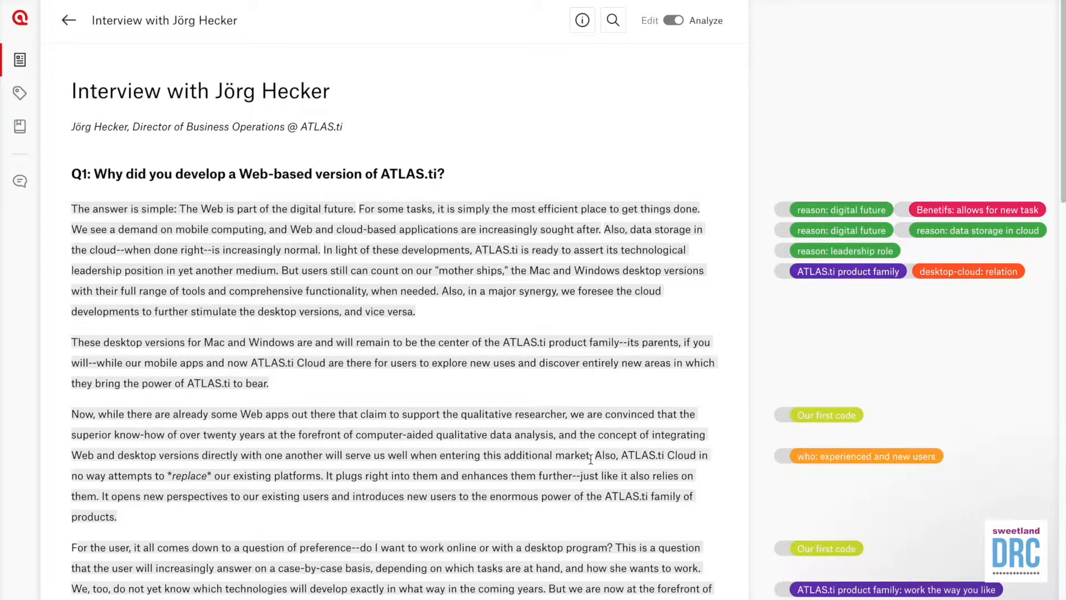
{"action": "scroll", "coordinate": [642, 550], "scroll_direction": "down", "scroll_amount": 1}
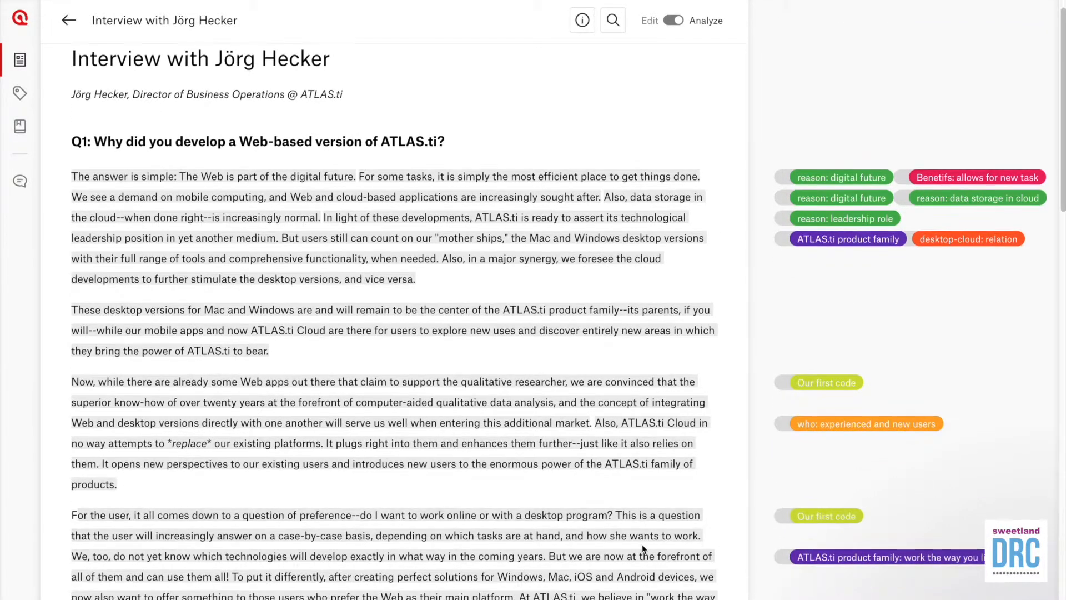
{"action": "scroll", "coordinate": [641, 547], "scroll_direction": "down", "scroll_amount": 5}
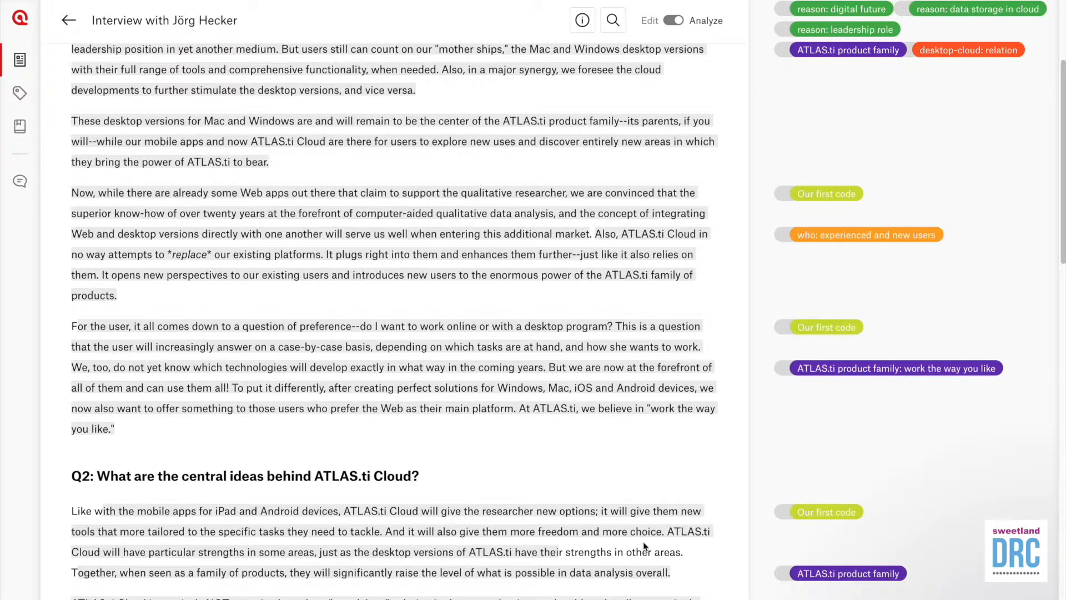
{"action": "scroll", "coordinate": [550, 358], "scroll_direction": "up", "scroll_amount": 5}
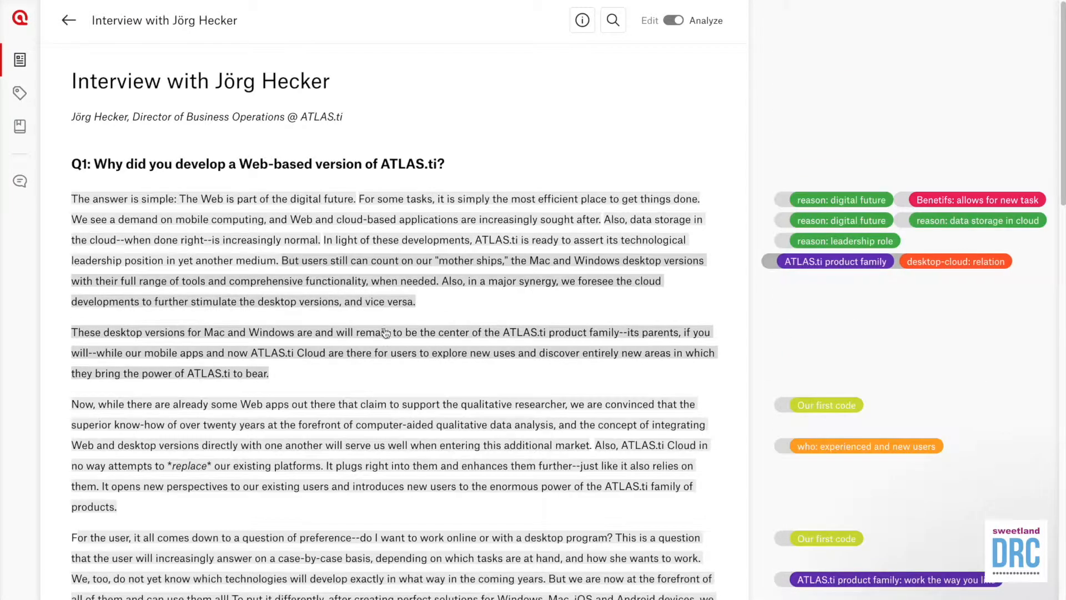
Step: In the Quotations overview of 54 quotations, add a saved filter named 'Our first code'
{"action": "left_click", "coordinate": [21, 183]}
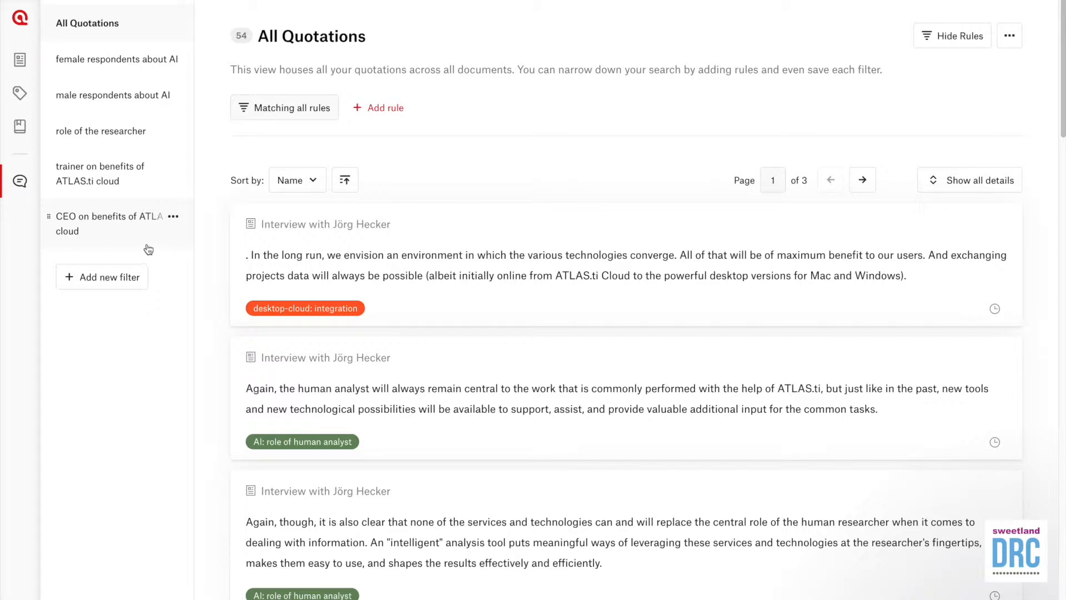
{"action": "left_click", "coordinate": [118, 287]}
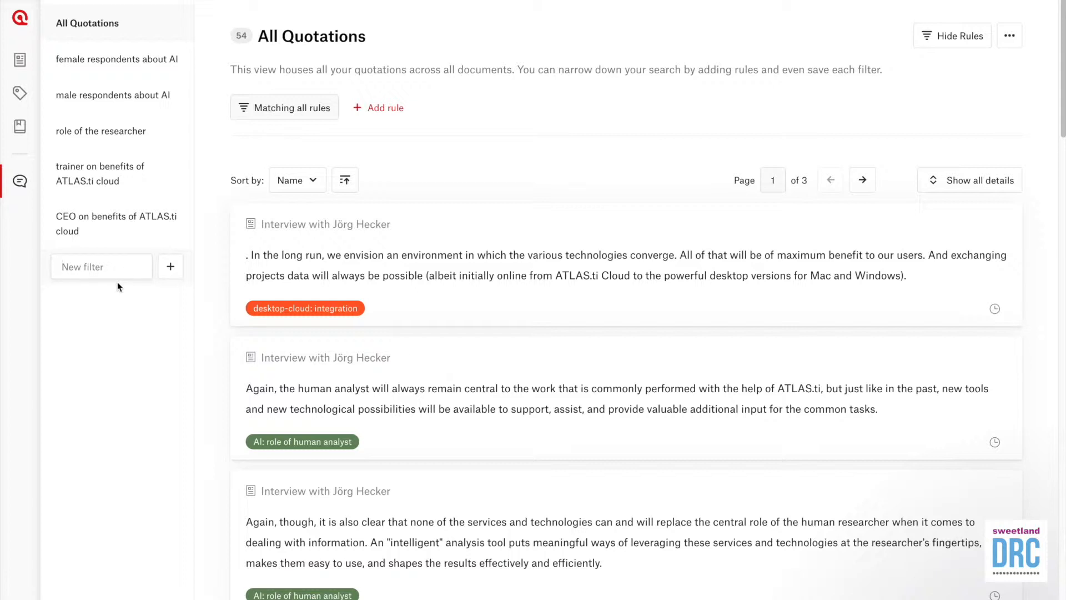
{"action": "type", "text": "Our first code"}
{"action": "left_click", "coordinate": [170, 267]}
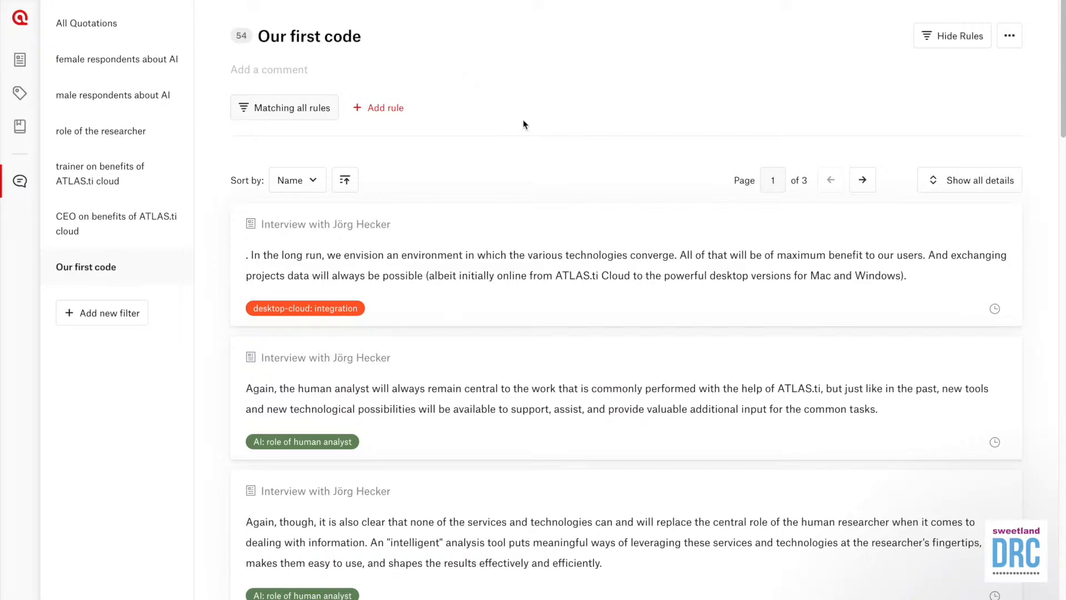
{"action": "scroll", "coordinate": [556, 287], "scroll_direction": "down", "scroll_amount": 9}
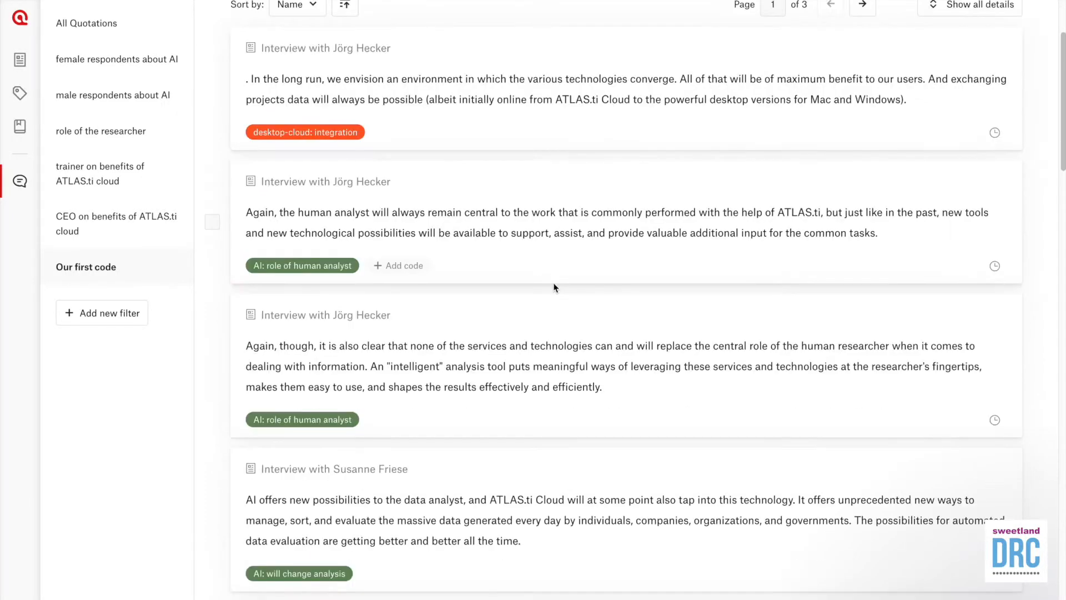
{"action": "scroll", "coordinate": [553, 287], "scroll_direction": "down", "scroll_amount": 2}
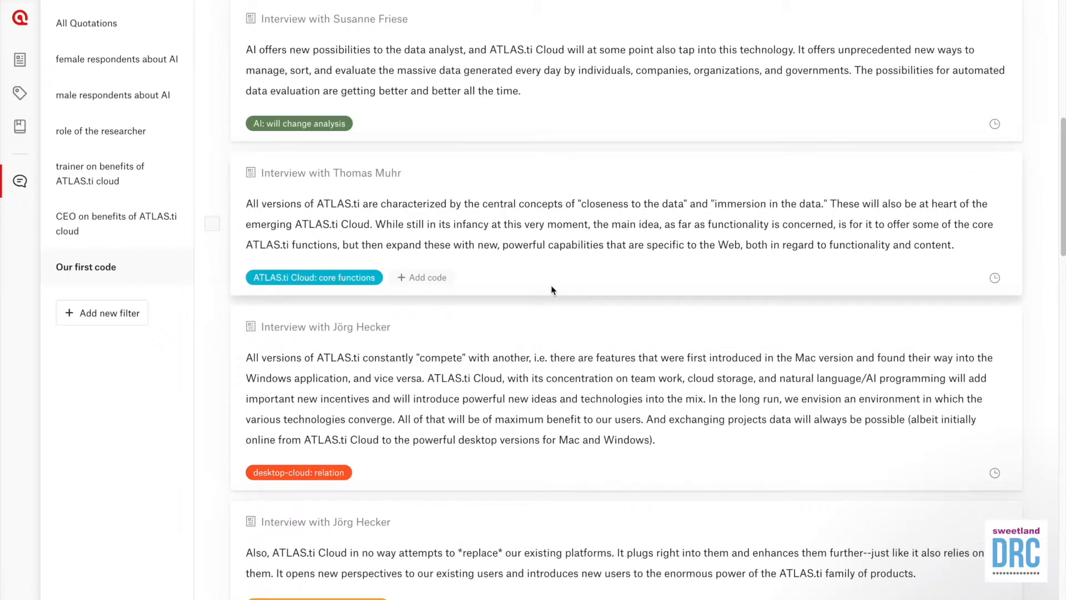
{"action": "scroll", "coordinate": [552, 288], "scroll_direction": "down", "scroll_amount": 3}
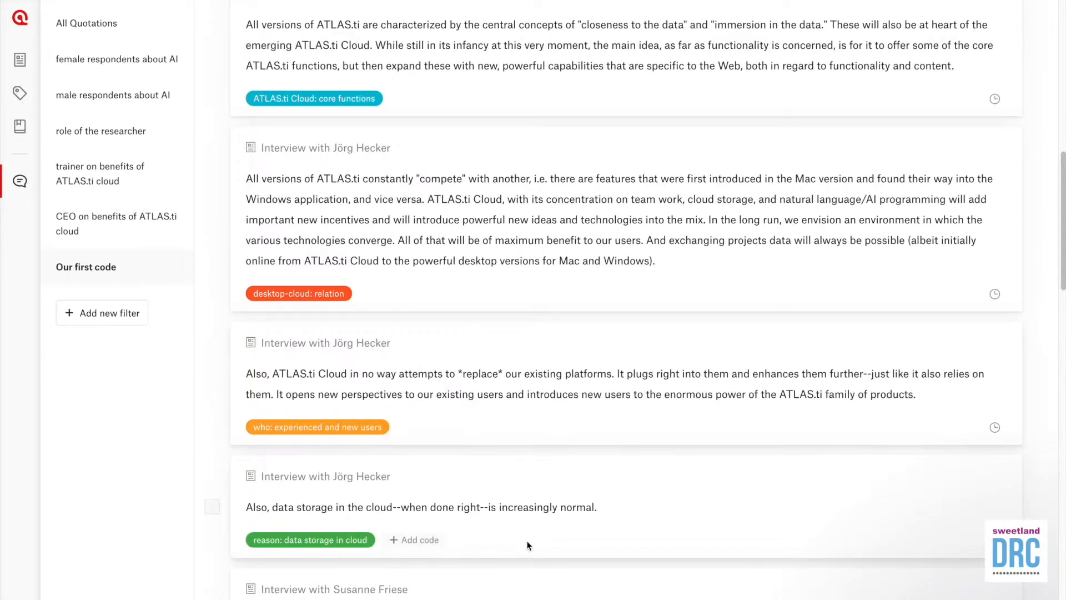
{"action": "scroll", "coordinate": [527, 544], "scroll_direction": "down", "scroll_amount": 3}
{"action": "scroll", "coordinate": [526, 544], "scroll_direction": "down", "scroll_amount": 9}
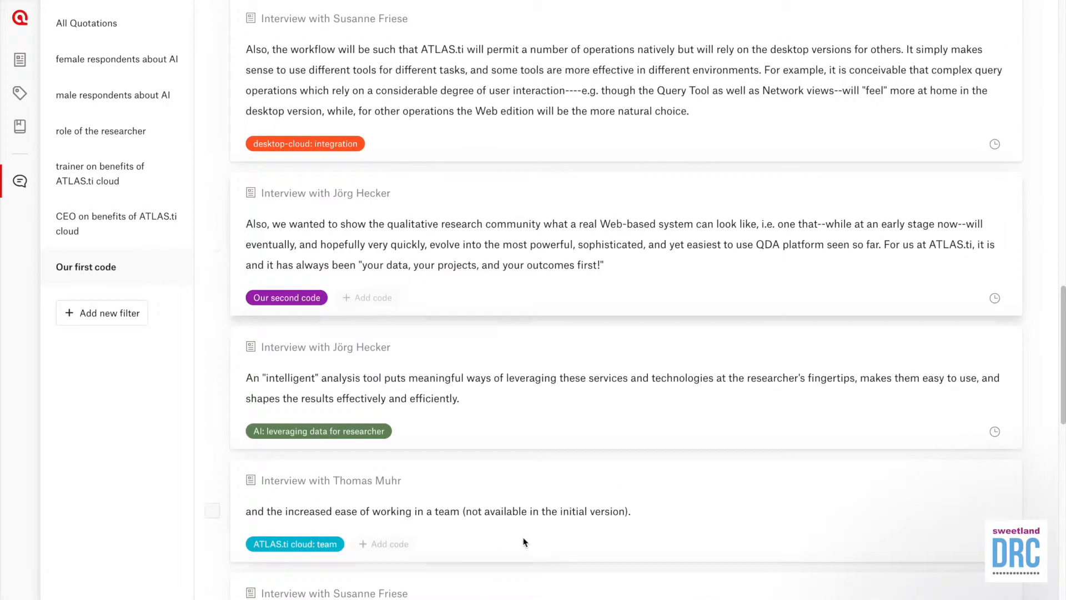
{"action": "scroll", "coordinate": [571, 476], "scroll_direction": "down", "scroll_amount": 5}
{"action": "scroll", "coordinate": [567, 474], "scroll_direction": "up", "scroll_amount": 20}
{"action": "scroll", "coordinate": [567, 473], "scroll_direction": "up", "scroll_amount": 6}
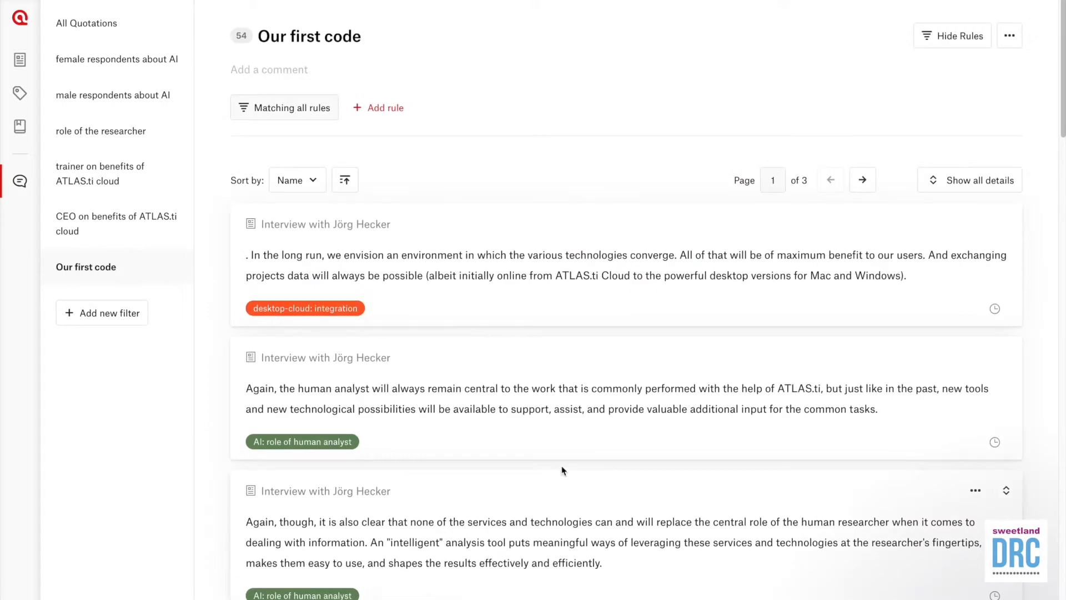
Step: Add a 'Code has any of' rule for Our first code, narrowing the filter to 3 quotations
{"action": "left_click", "coordinate": [395, 118]}
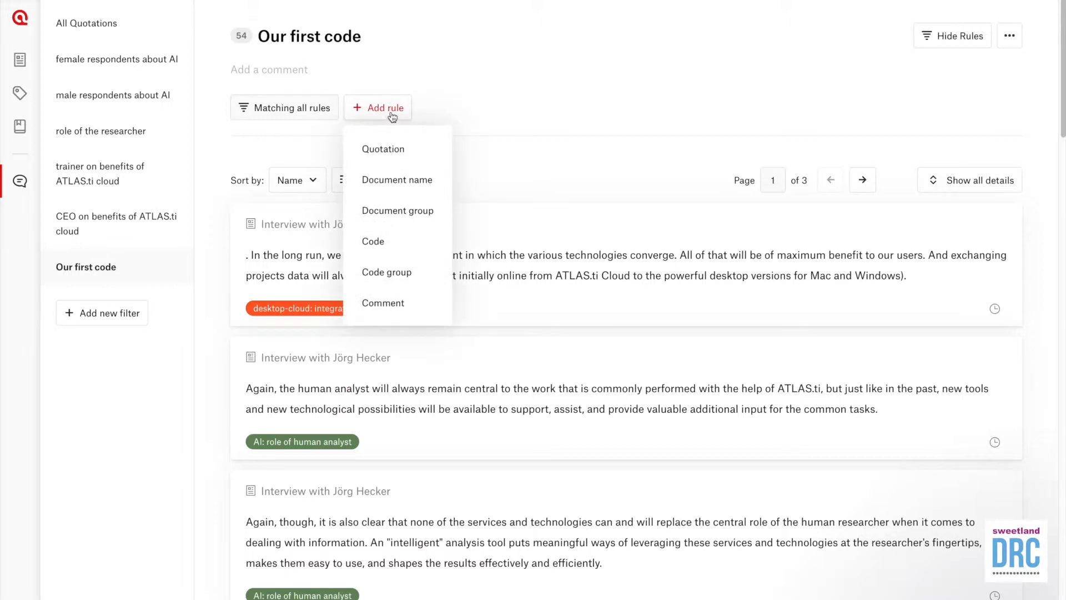
{"action": "left_click", "coordinate": [399, 245]}
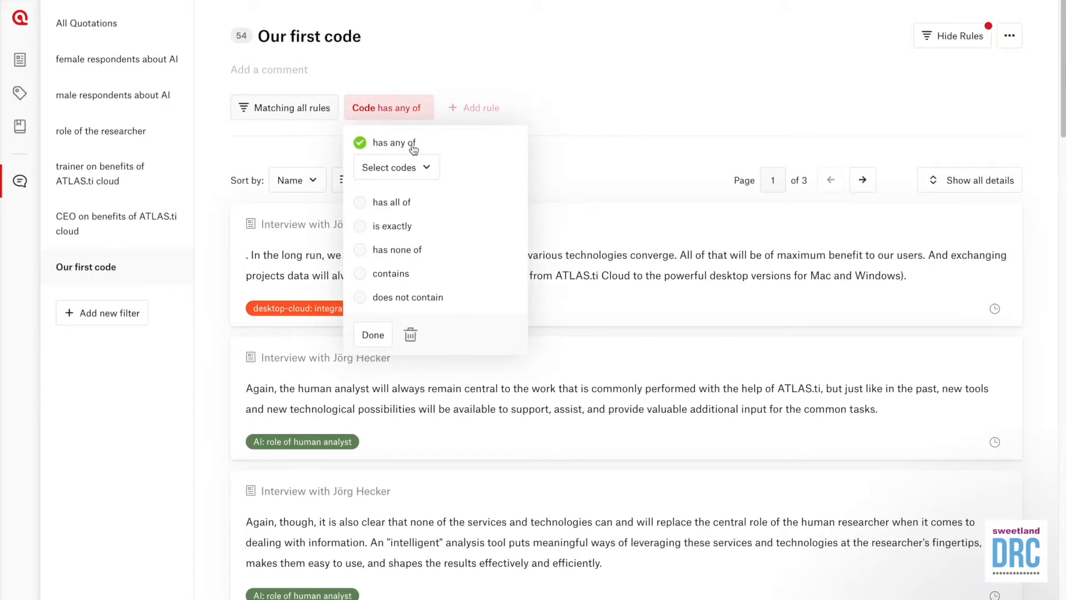
{"action": "left_click", "coordinate": [426, 172]}
{"action": "scroll", "coordinate": [465, 270], "scroll_direction": "down", "scroll_amount": 4}
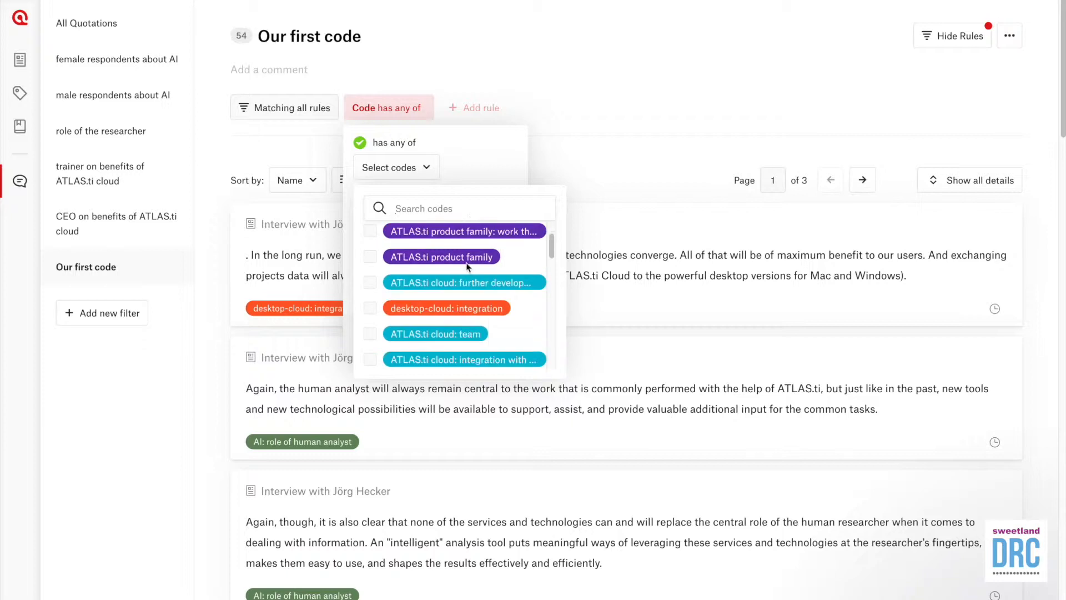
{"action": "scroll", "coordinate": [466, 270], "scroll_direction": "down", "scroll_amount": 8}
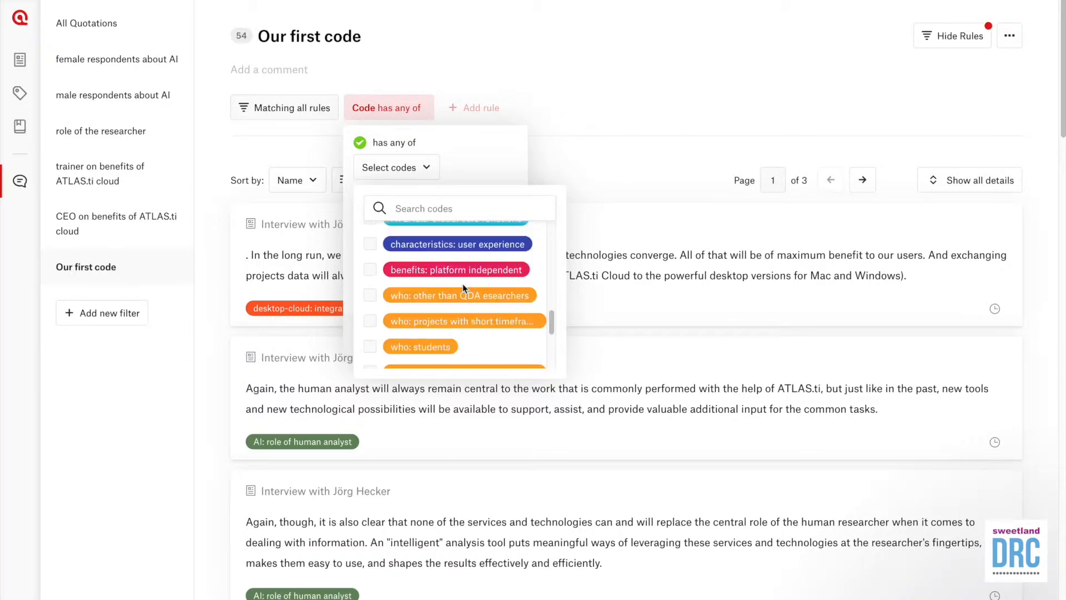
{"action": "scroll", "coordinate": [462, 288], "scroll_direction": "down", "scroll_amount": 3}
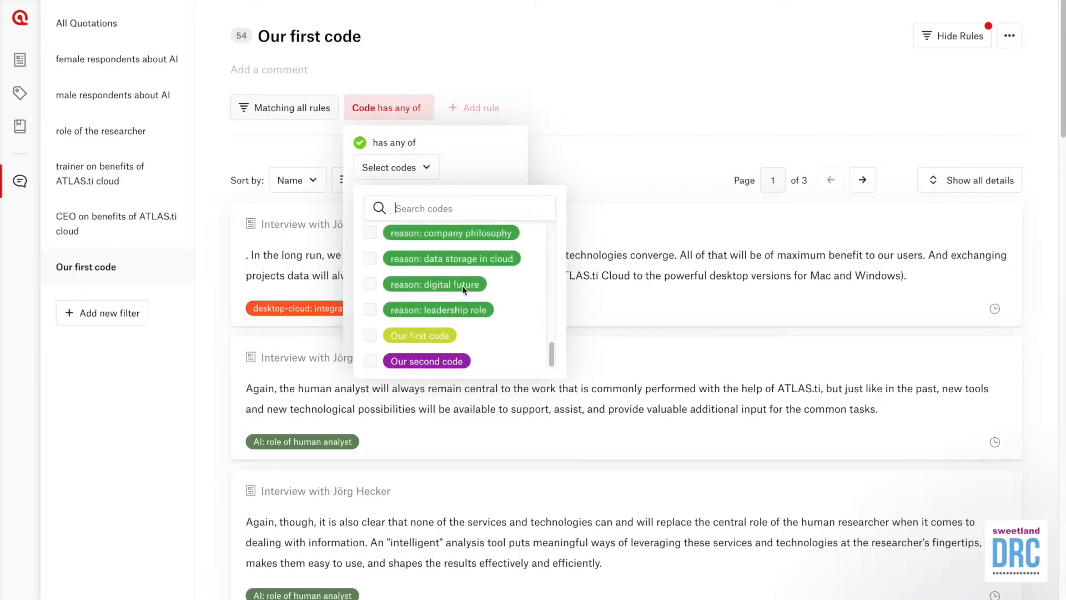
{"action": "left_click", "coordinate": [371, 336]}
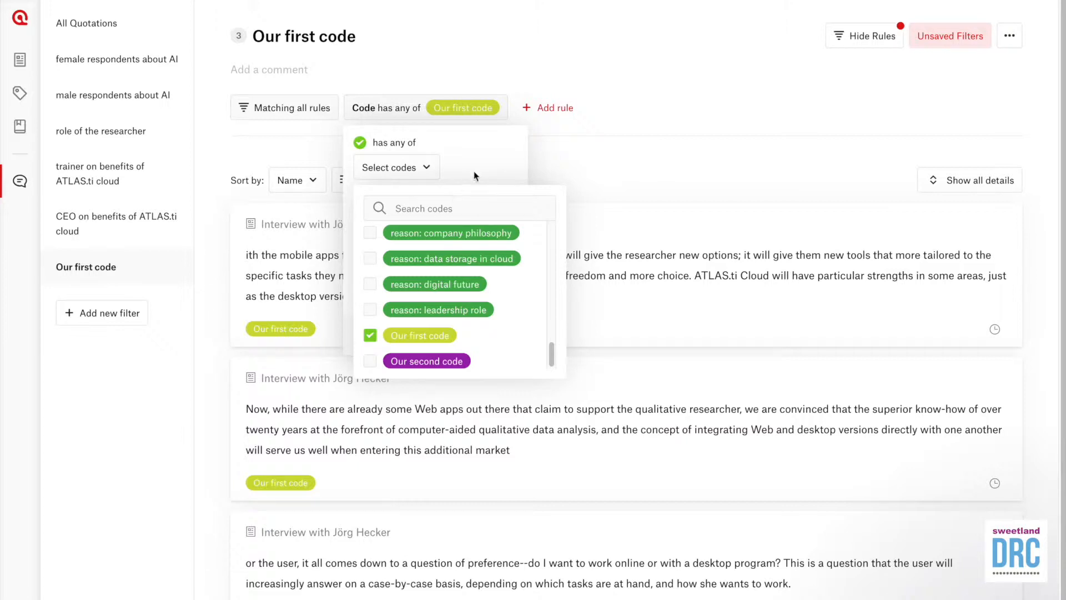
{"action": "left_click", "coordinate": [474, 171]}
{"action": "left_click", "coordinate": [375, 335]}
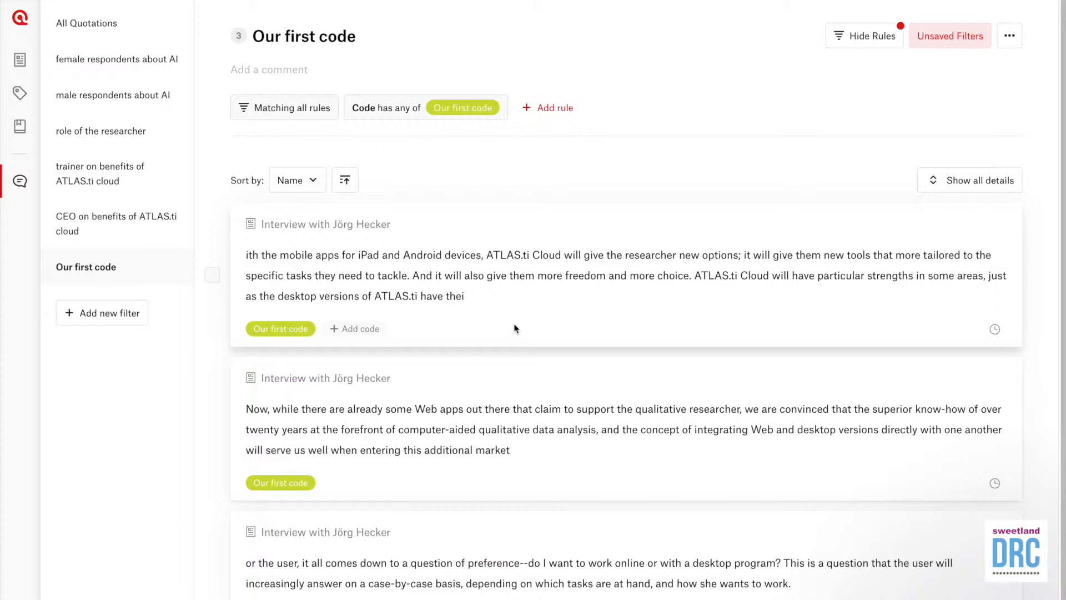
{"action": "left_click", "coordinate": [107, 321]}
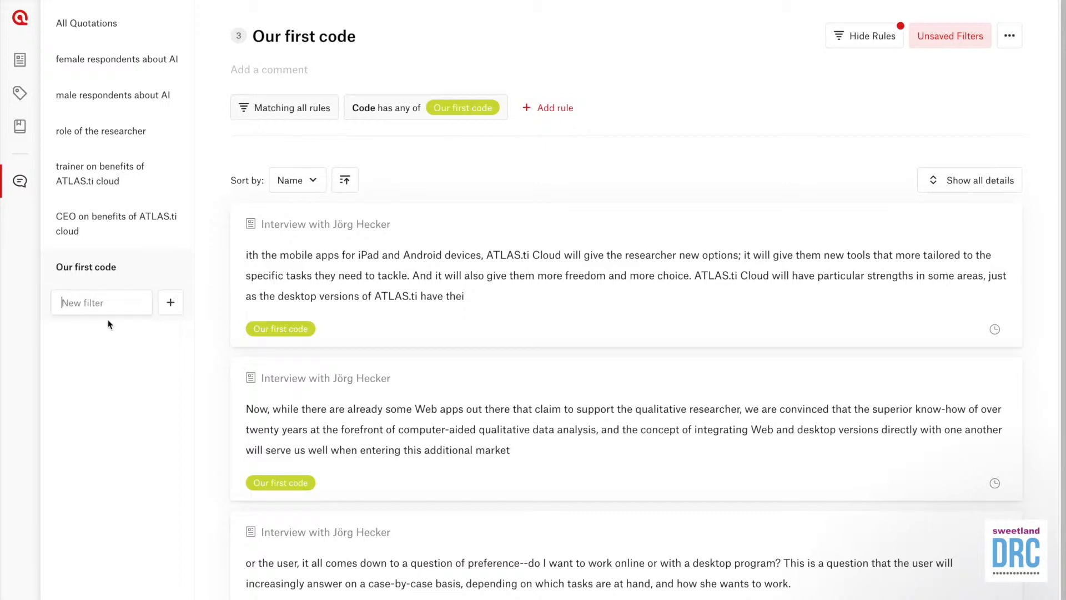
Step: Save a filter named 'Our second code' with a code rule selecting only Our second code
{"action": "type", "text": "Our second code"}
{"action": "left_click", "coordinate": [171, 304]}
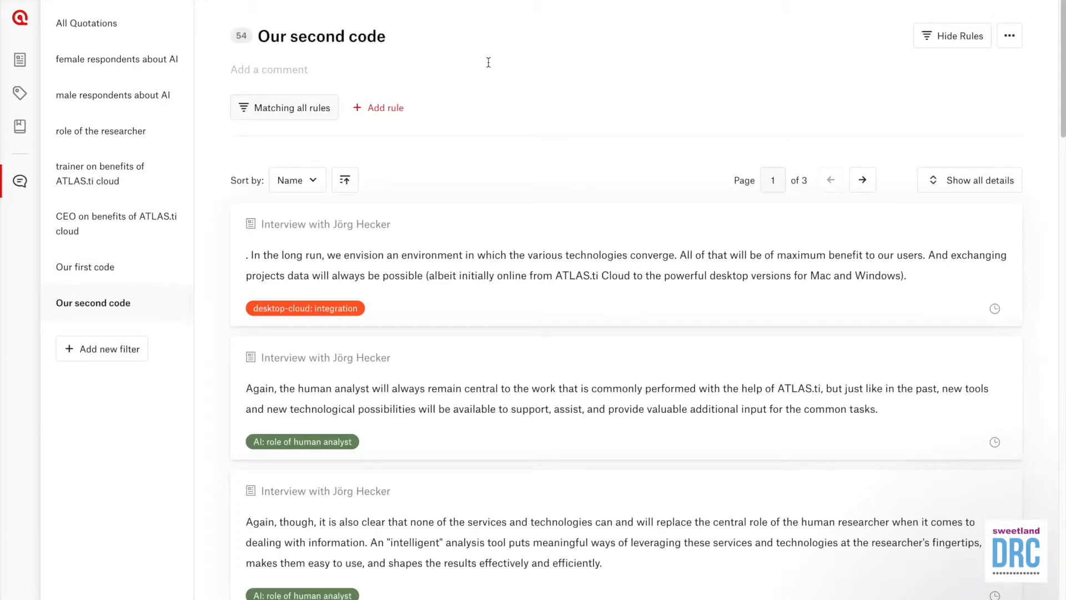
{"action": "left_click", "coordinate": [396, 111]}
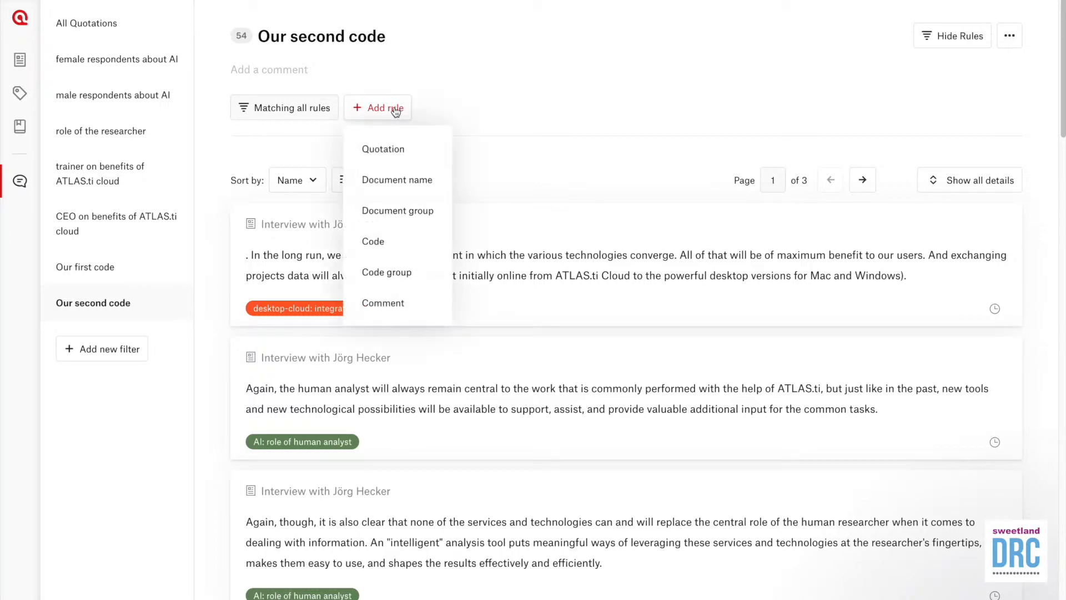
{"action": "left_click", "coordinate": [397, 247]}
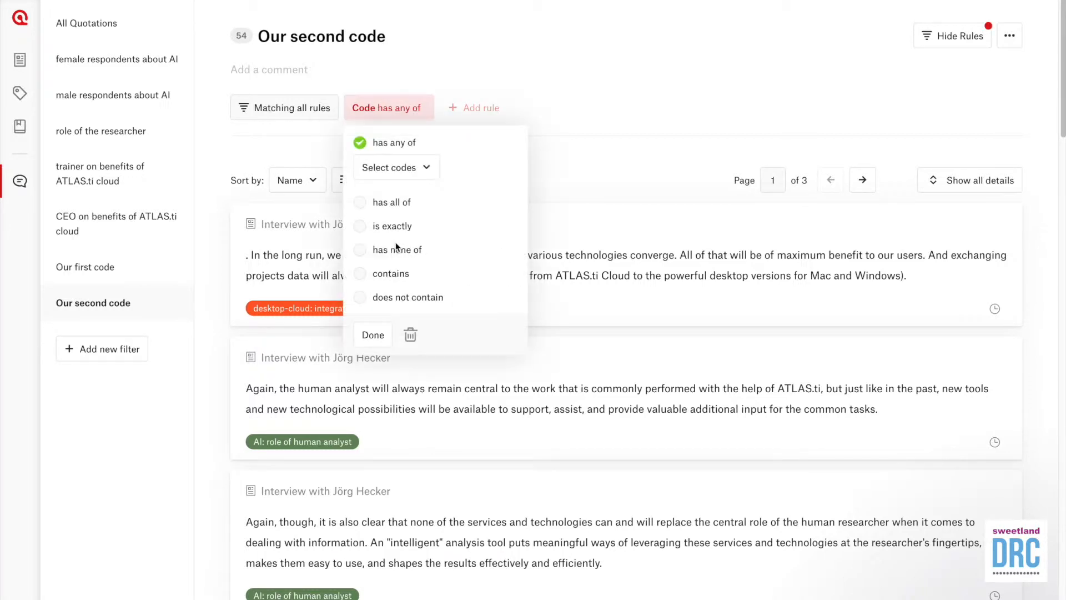
{"action": "left_click", "coordinate": [424, 167]}
{"action": "scroll", "coordinate": [476, 281], "scroll_direction": "down", "scroll_amount": 6}
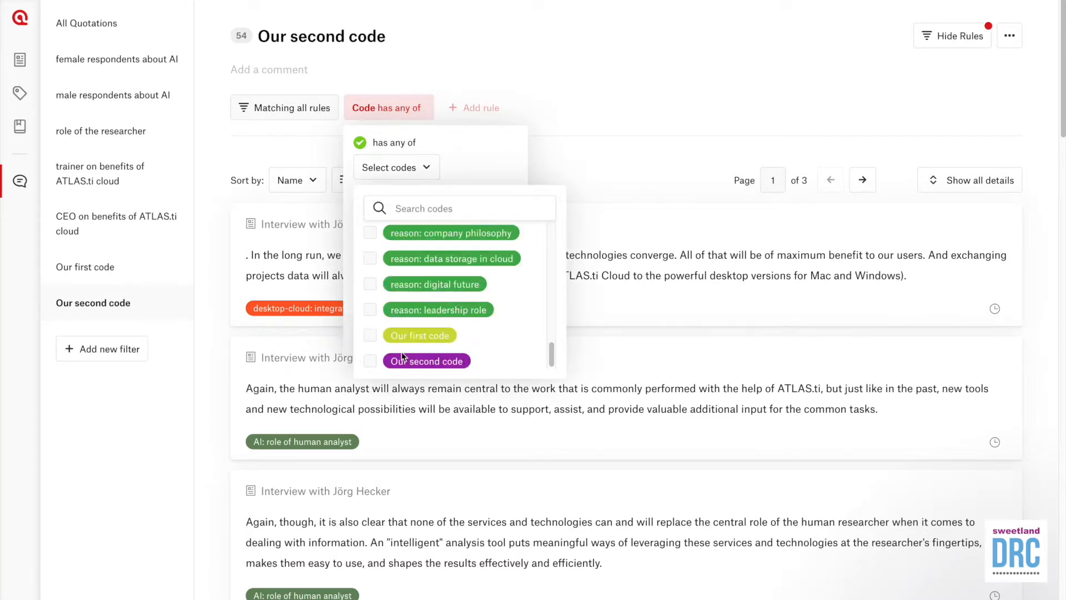
{"action": "left_click", "coordinate": [371, 361]}
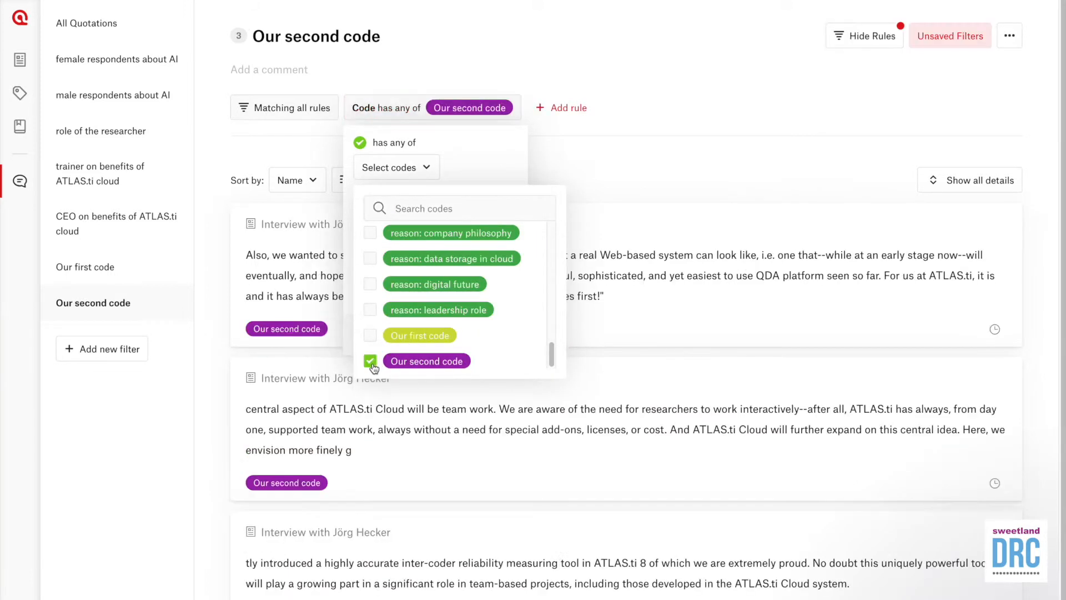
{"action": "left_click", "coordinate": [489, 170]}
{"action": "left_click", "coordinate": [374, 334]}
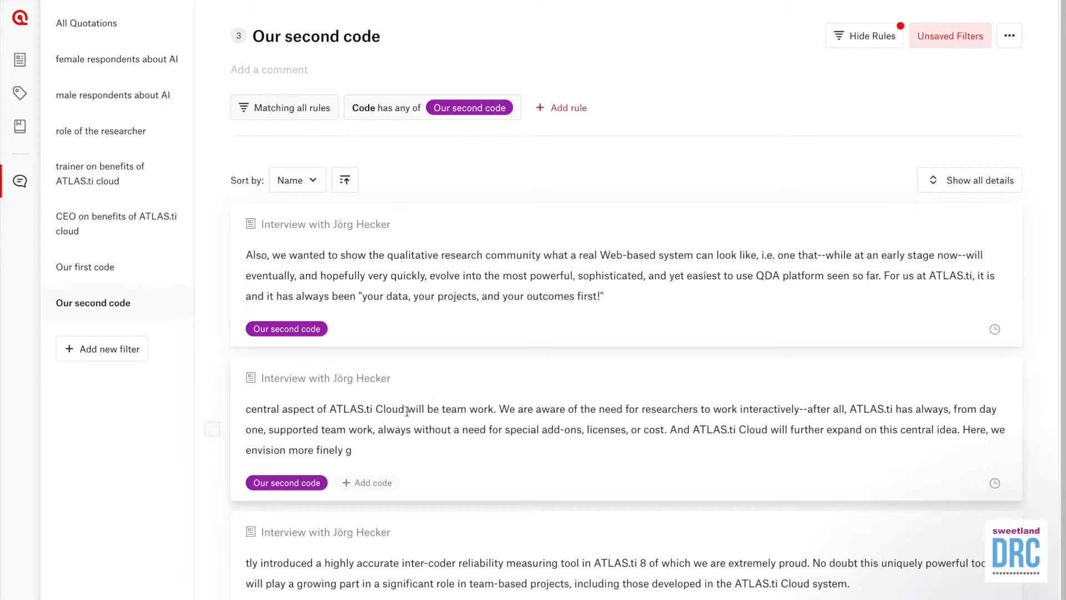
Step: View the Our first code and Our second code filters' quotations, then return to Documents
{"action": "left_click", "coordinate": [123, 272]}
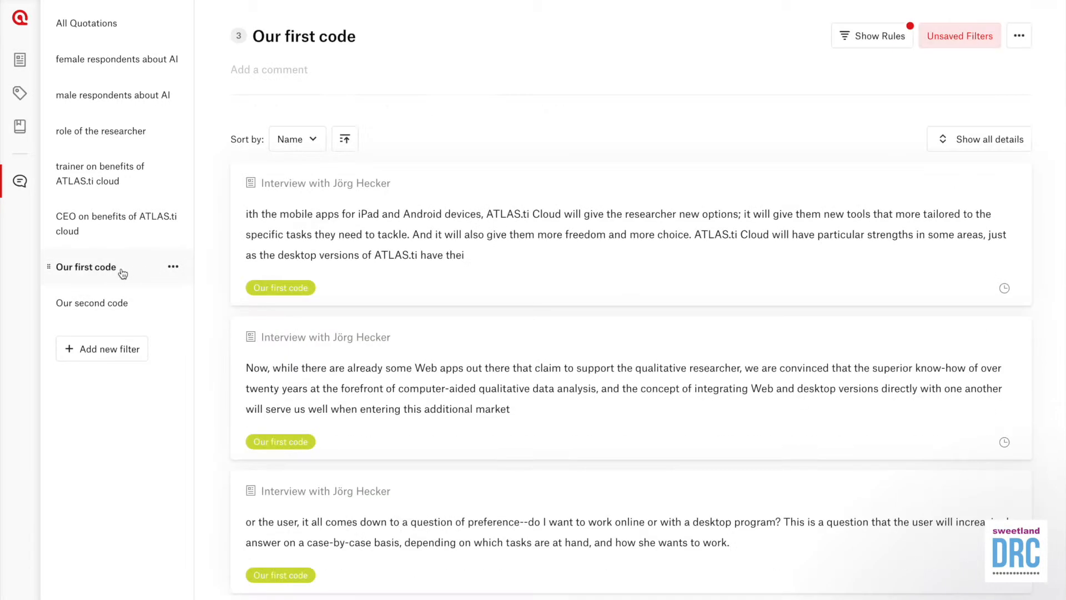
{"action": "left_click", "coordinate": [127, 307]}
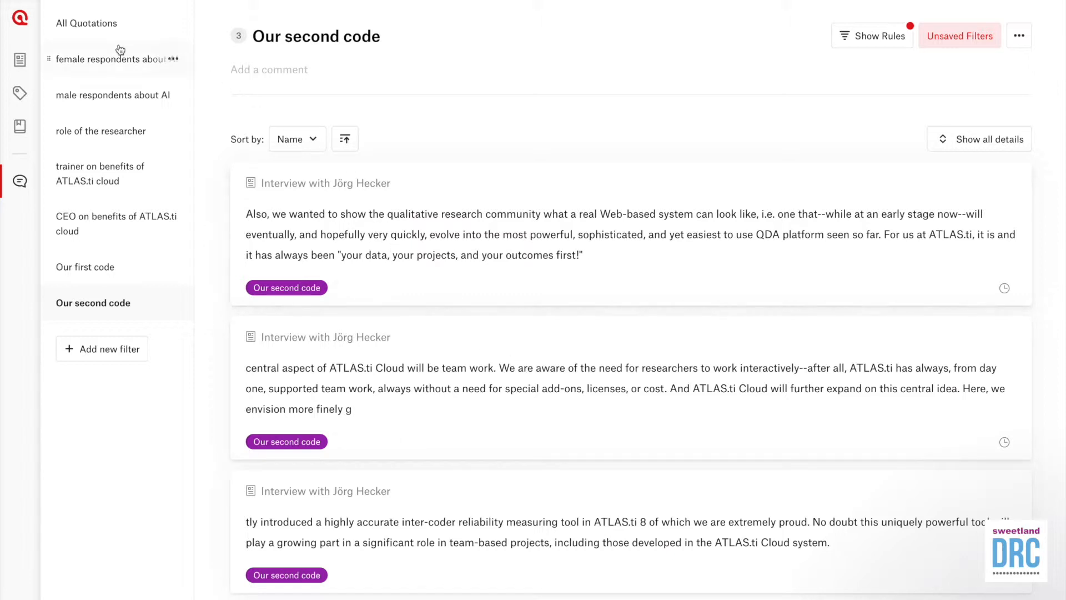
{"action": "left_click", "coordinate": [20, 61]}
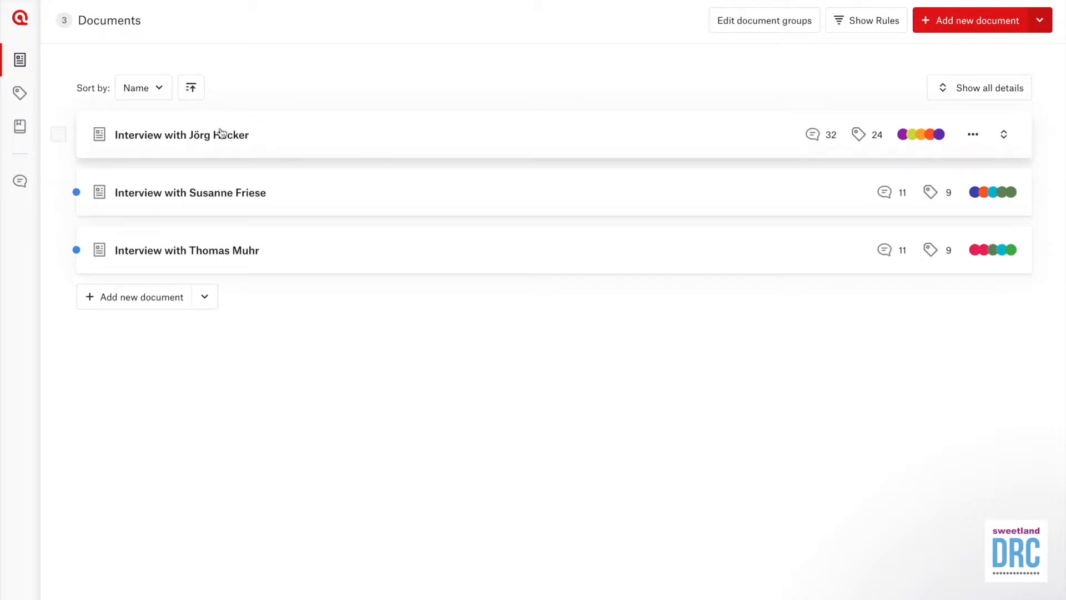
Step: In the second interview, code Q1's first passage, ending at 'platforms', with Our first code
{"action": "left_click", "coordinate": [184, 202]}
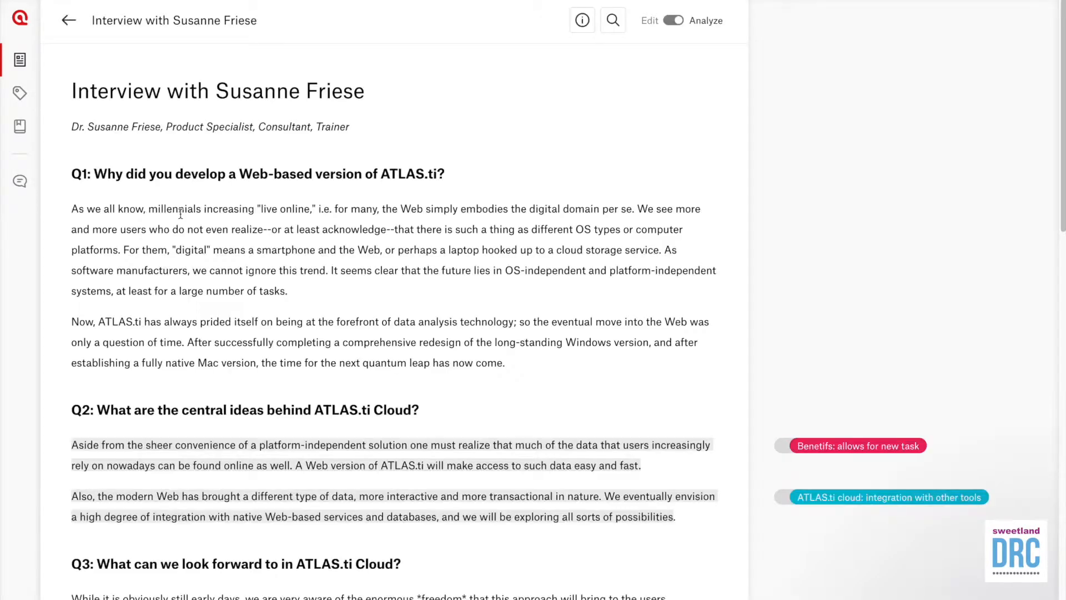
{"action": "scroll", "coordinate": [170, 222], "scroll_direction": "down", "scroll_amount": 1}
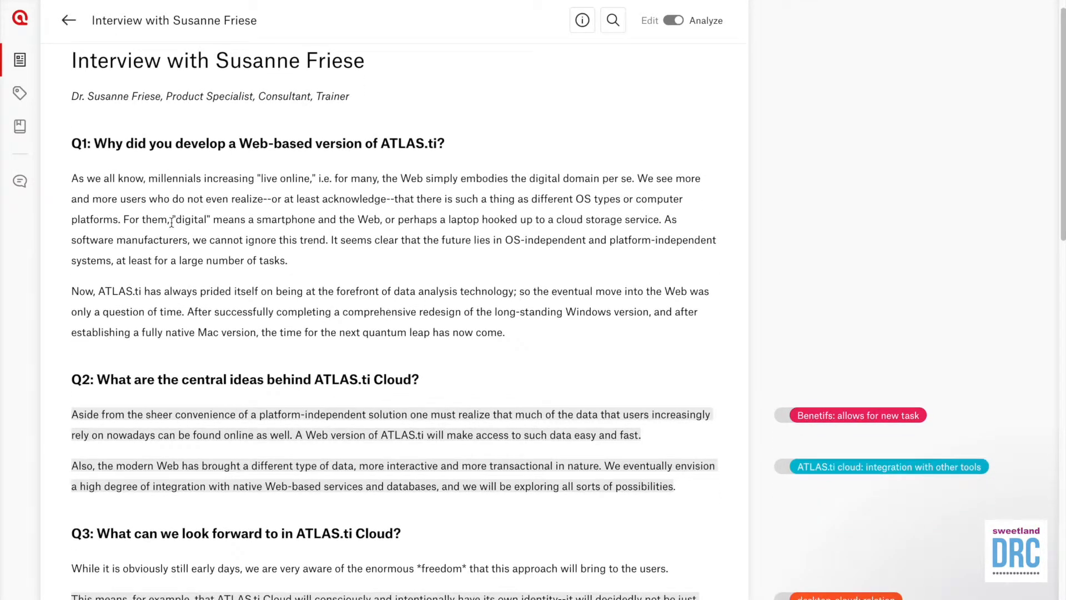
{"action": "left_click_drag", "start_coordinate": [73, 178], "coordinate": [122, 222]}
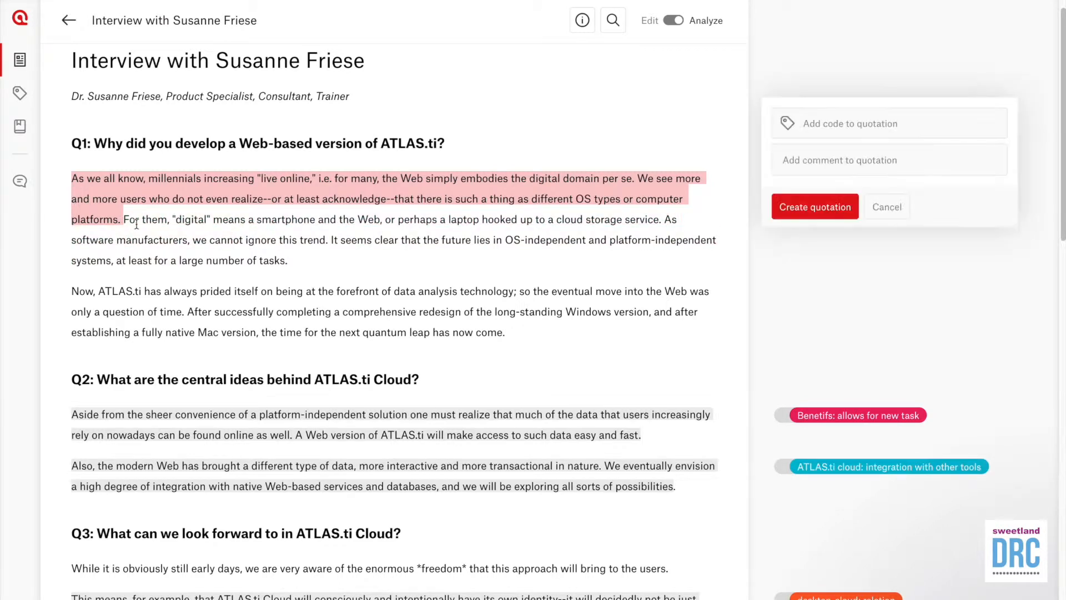
{"action": "left_click", "coordinate": [804, 128]}
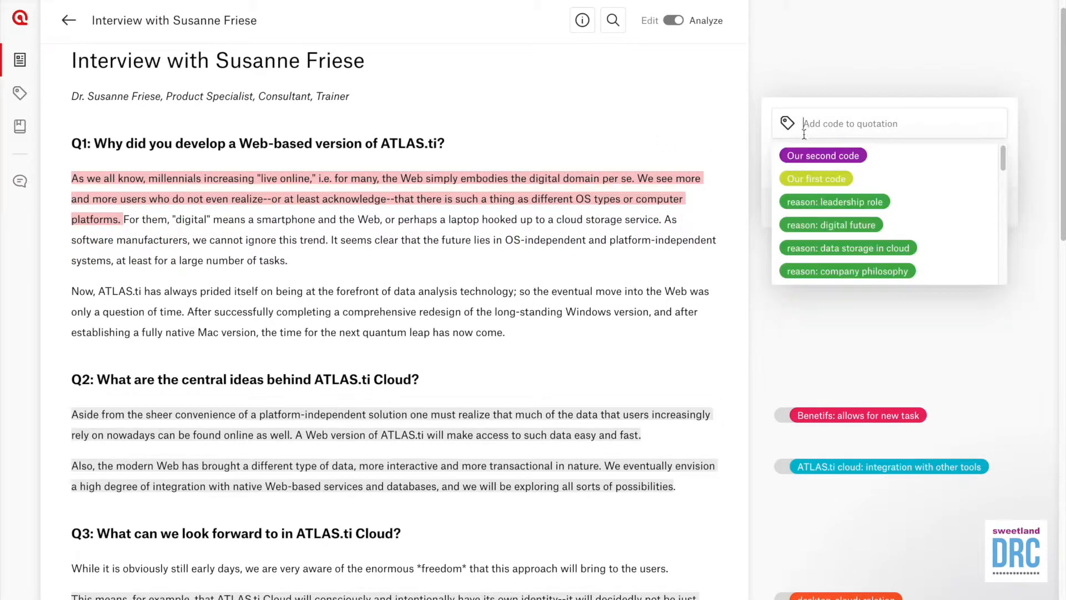
{"action": "left_click", "coordinate": [827, 179]}
{"action": "left_click", "coordinate": [825, 244]}
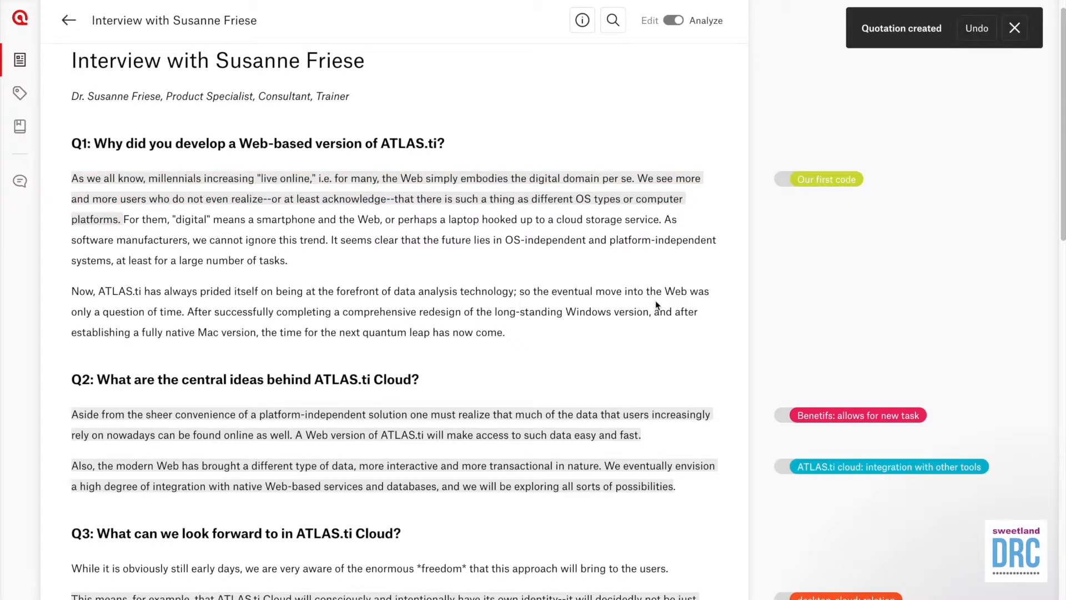
Step: Code the passage from 'forefront' to 'come' with Our second code
{"action": "left_click_drag", "start_coordinate": [506, 334], "coordinate": [322, 293]}
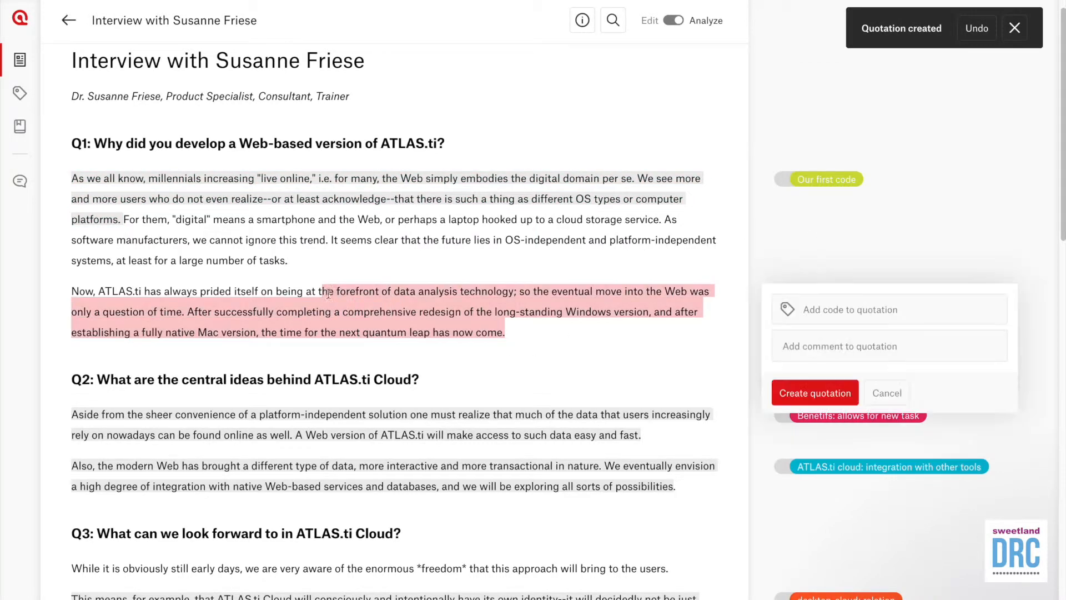
{"action": "left_click", "coordinate": [821, 309]}
{"action": "left_click", "coordinate": [823, 341]}
{"action": "left_click", "coordinate": [811, 418]}
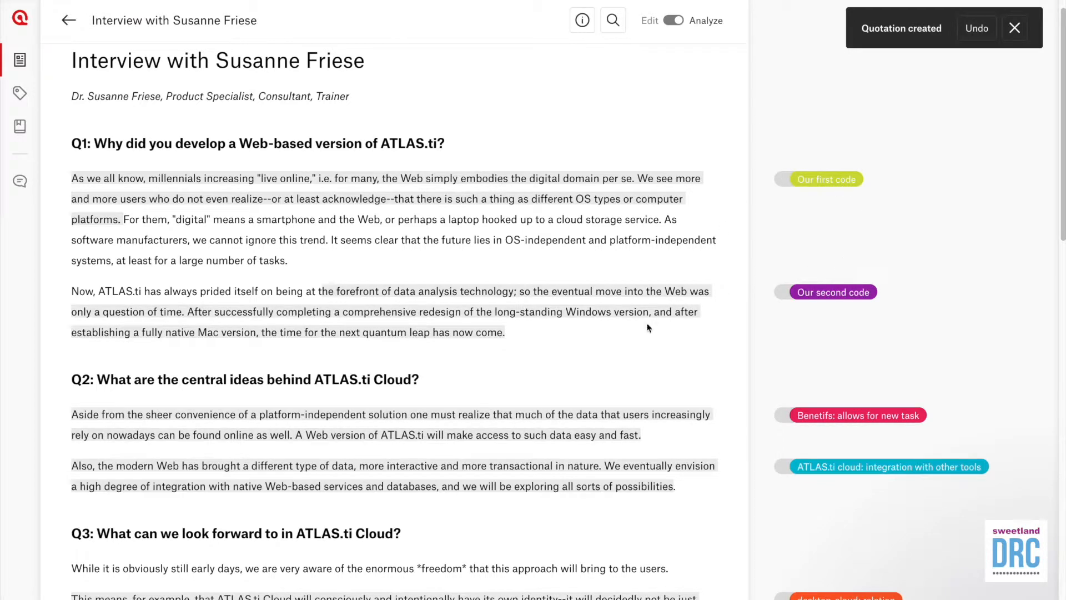
Step: Browse all quotations under the Our first code and Our second code filters, four each
{"action": "left_click", "coordinate": [22, 183]}
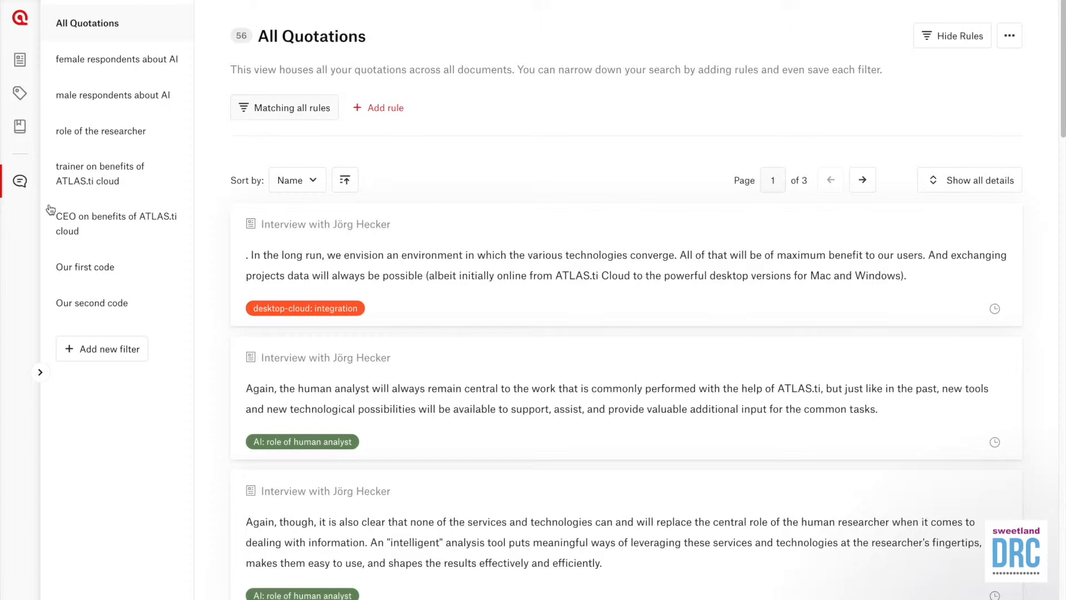
{"action": "left_click", "coordinate": [69, 268]}
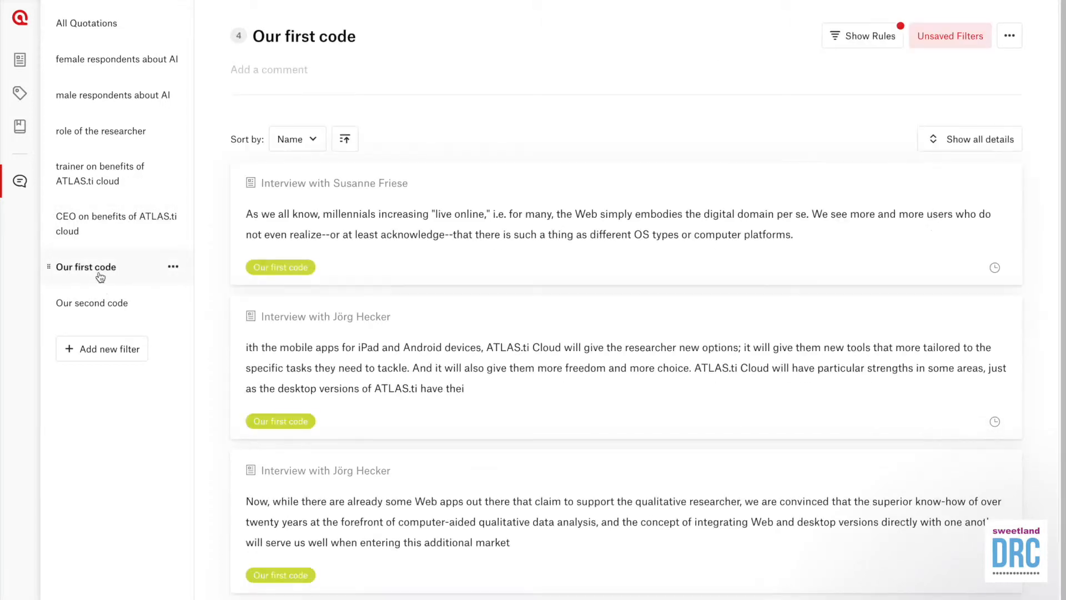
{"action": "scroll", "coordinate": [421, 472], "scroll_direction": "down", "scroll_amount": 1}
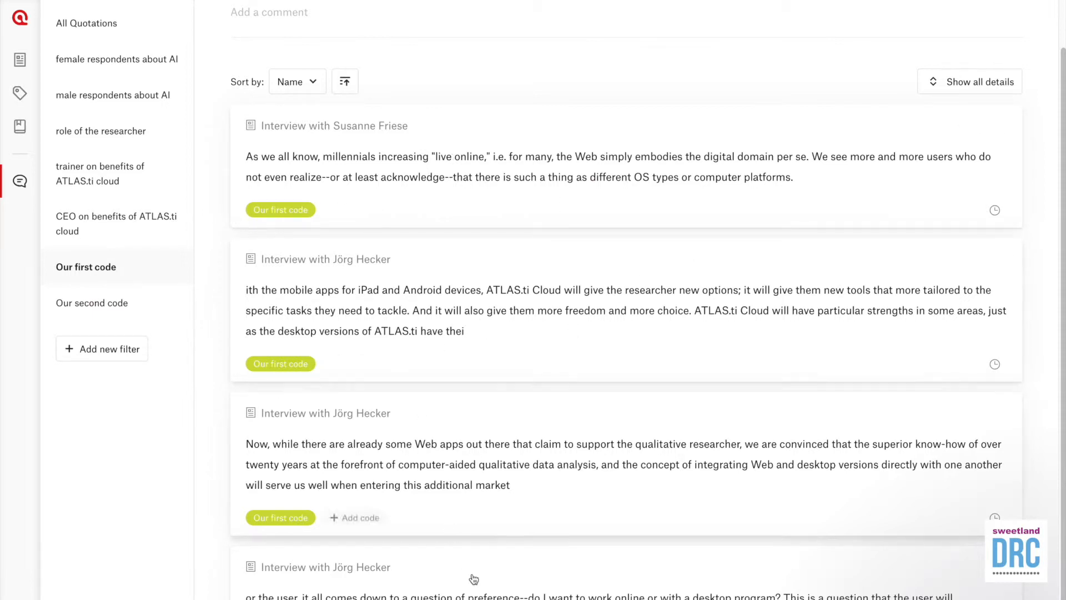
{"action": "left_click", "coordinate": [158, 311]}
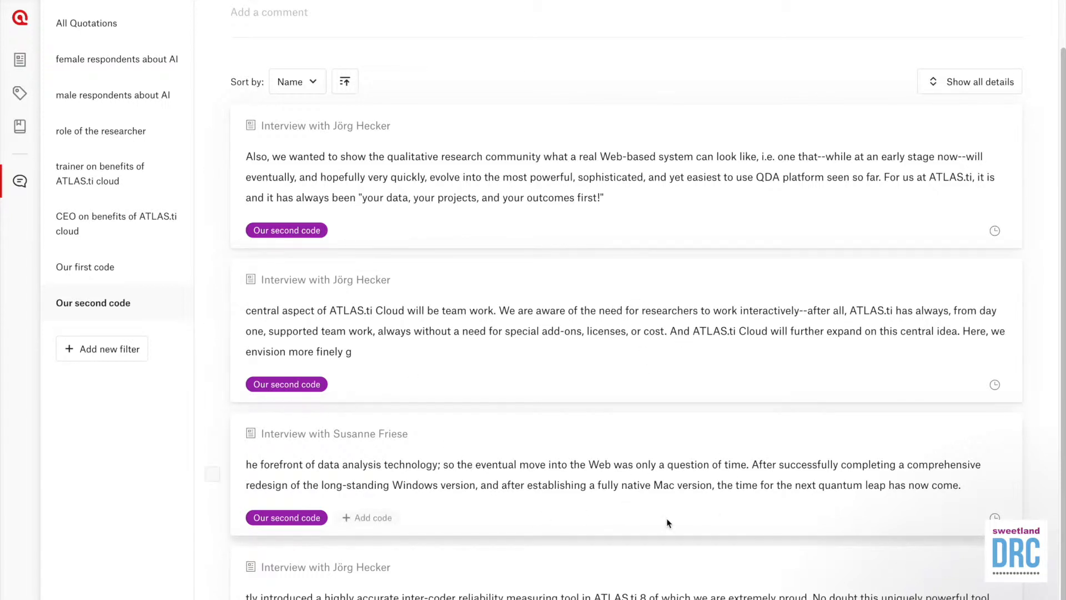
{"action": "scroll", "coordinate": [529, 531], "scroll_direction": "up", "scroll_amount": 1}
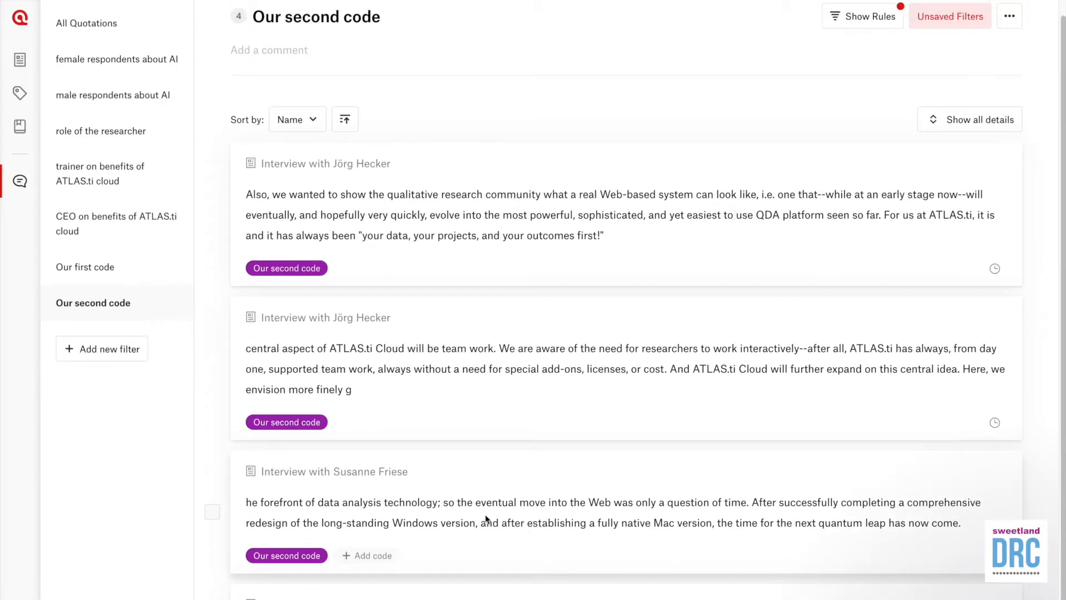
{"action": "left_click", "coordinate": [107, 267]}
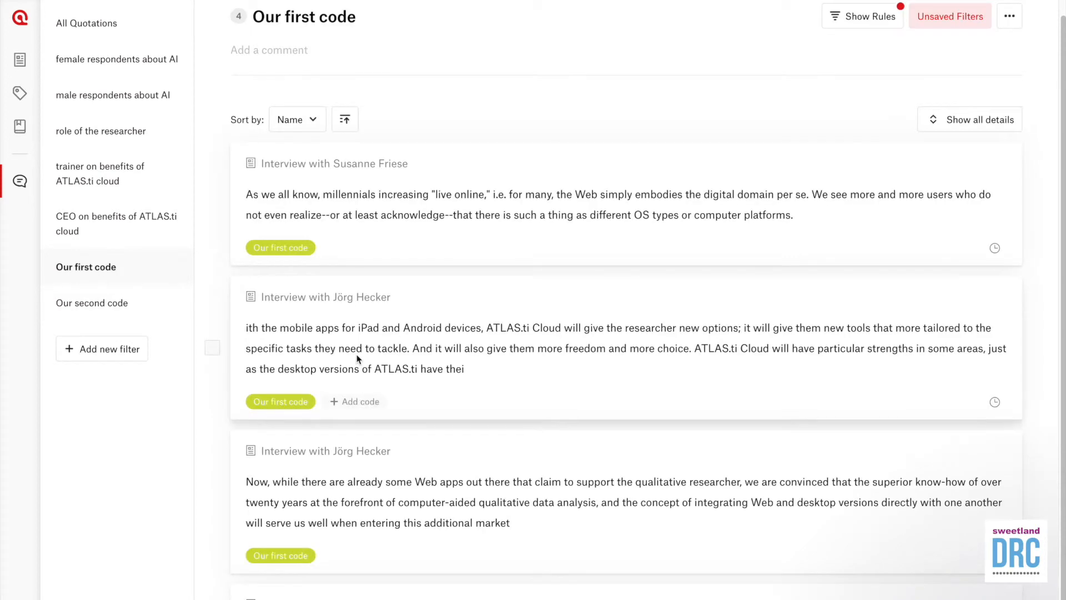
{"action": "scroll", "coordinate": [454, 418], "scroll_direction": "down", "scroll_amount": 1}
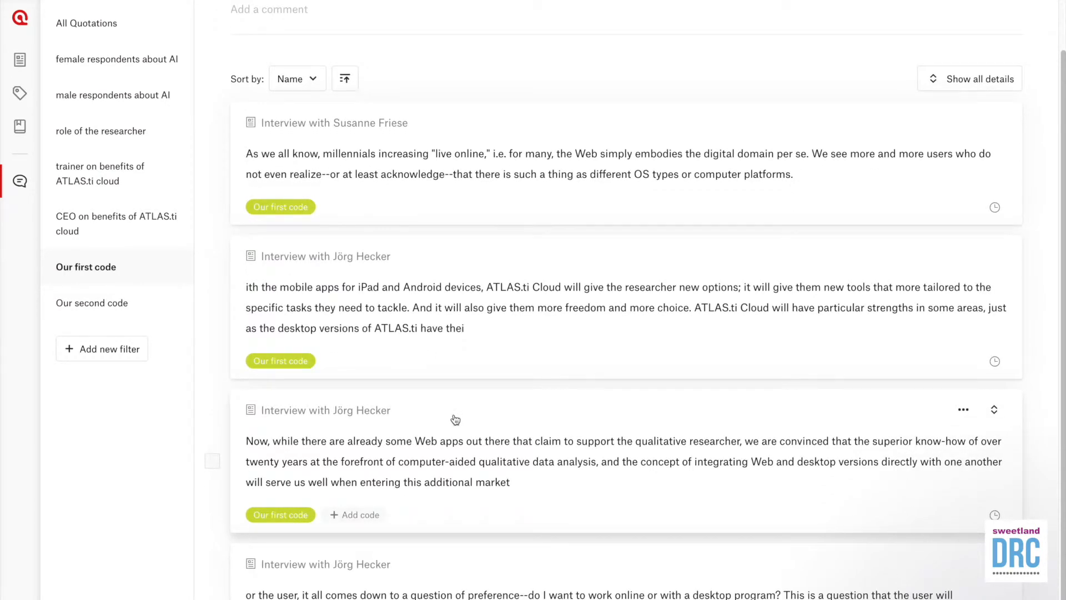
{"action": "scroll", "coordinate": [455, 419], "scroll_direction": "up", "scroll_amount": 1}
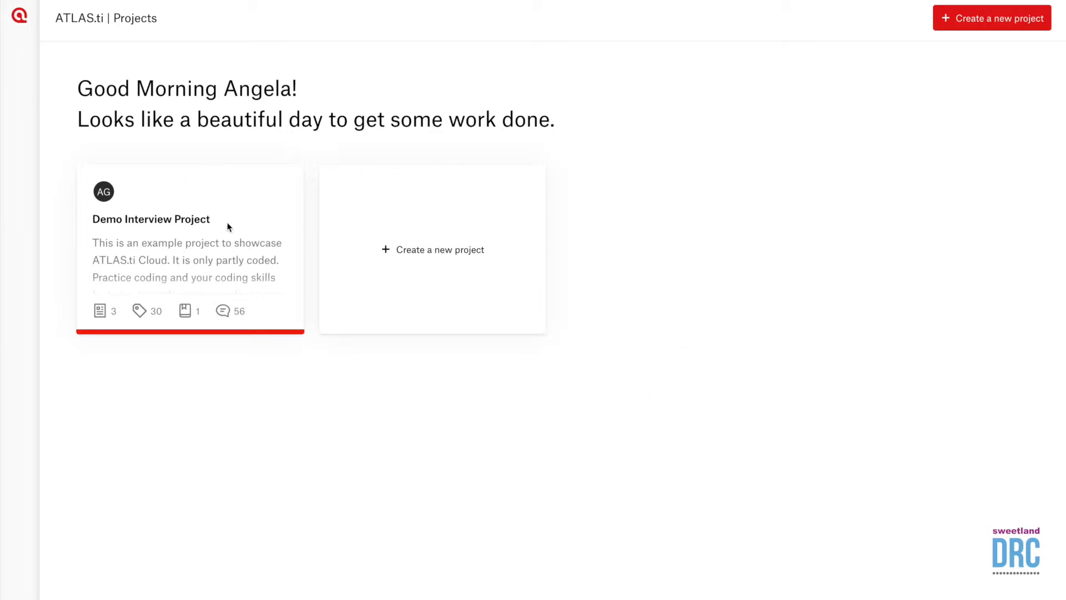
Step: Create a pink project named 'Project name' with the description 'project description'
{"action": "left_click", "coordinate": [434, 263]}
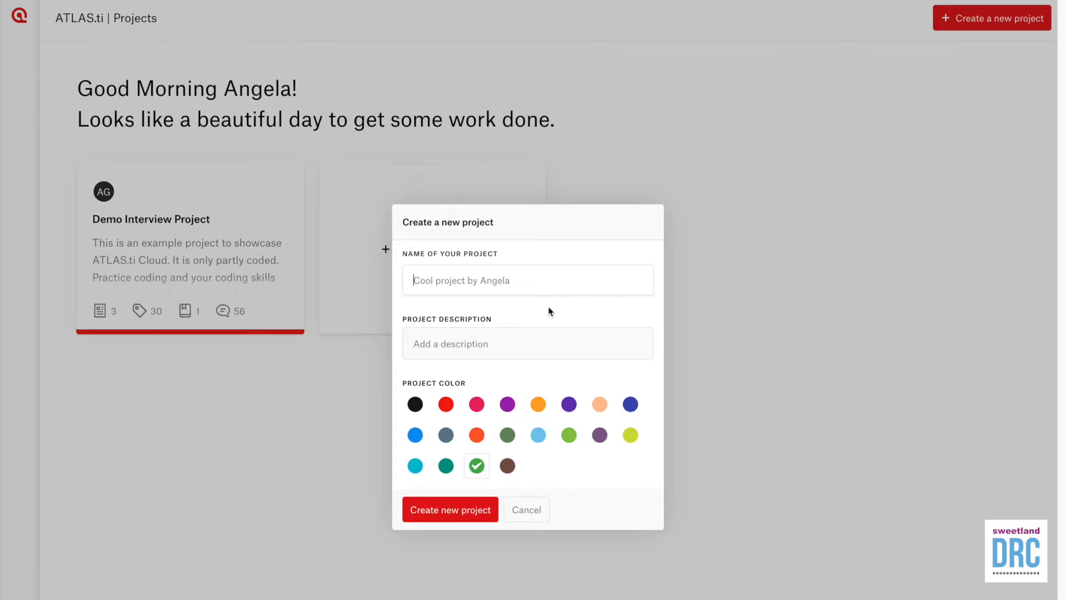
{"action": "type", "text": "Project name"}
{"action": "key", "text": "Tab"}
{"action": "type", "text": "project d"}
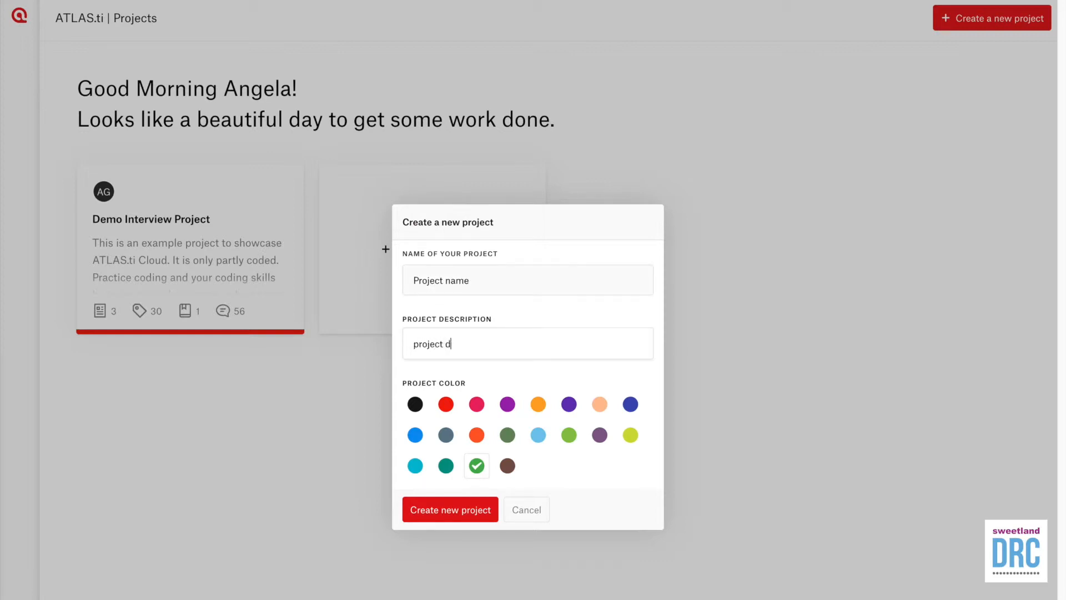
{"action": "type", "text": "escription"}
{"action": "left_click", "coordinate": [476, 404]}
{"action": "left_click", "coordinate": [472, 510]}
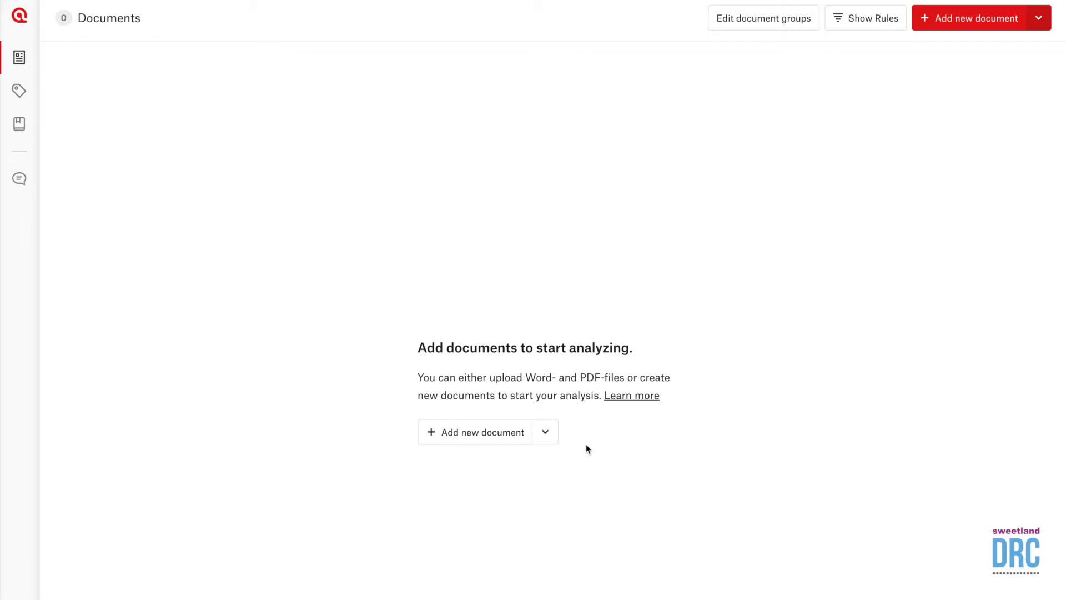
Step: Upload user-interview-x.docx as a Word document and open its transcript
{"action": "left_click", "coordinate": [545, 433]}
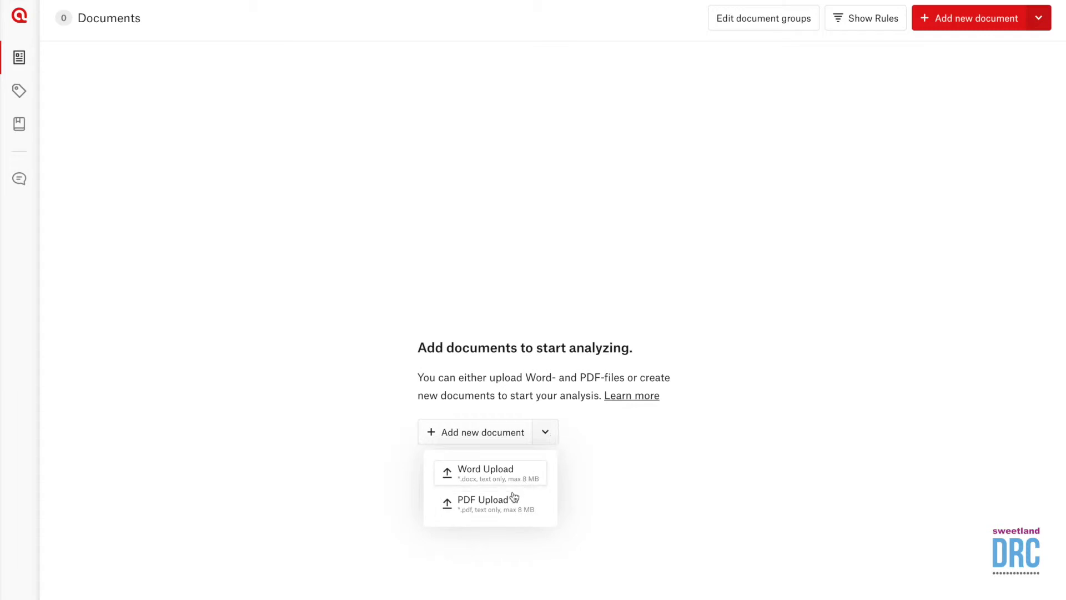
{"action": "left_click", "coordinate": [488, 479]}
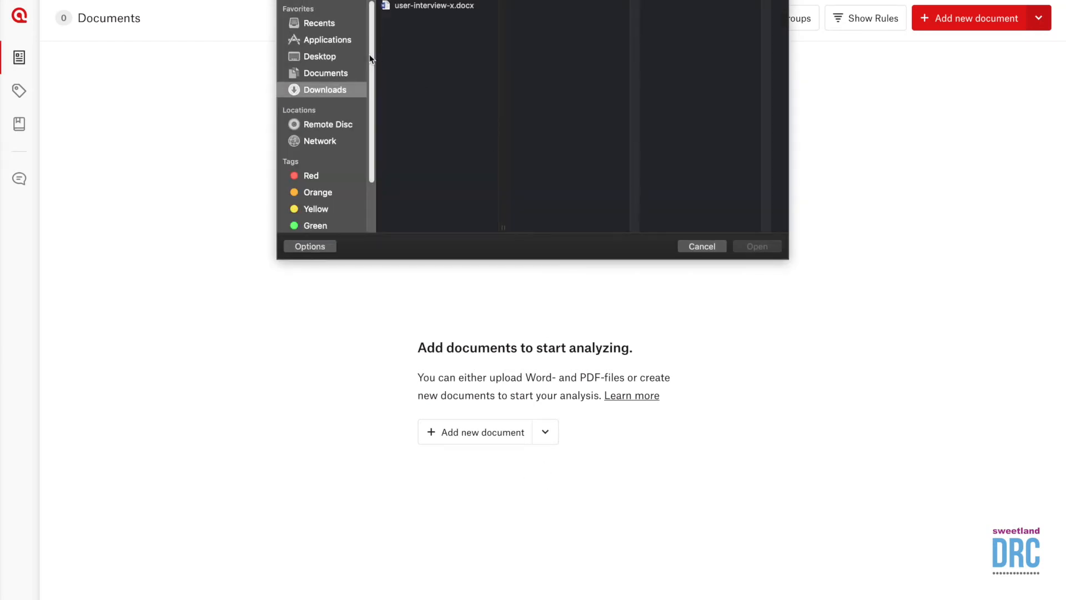
{"action": "left_click", "coordinate": [445, 7]}
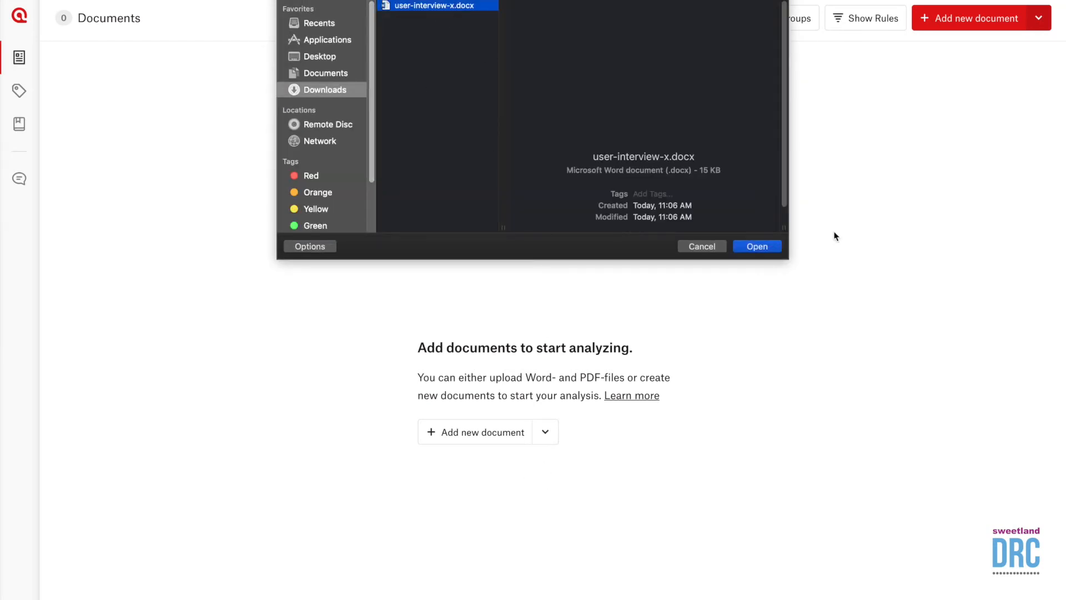
{"action": "left_click", "coordinate": [774, 250]}
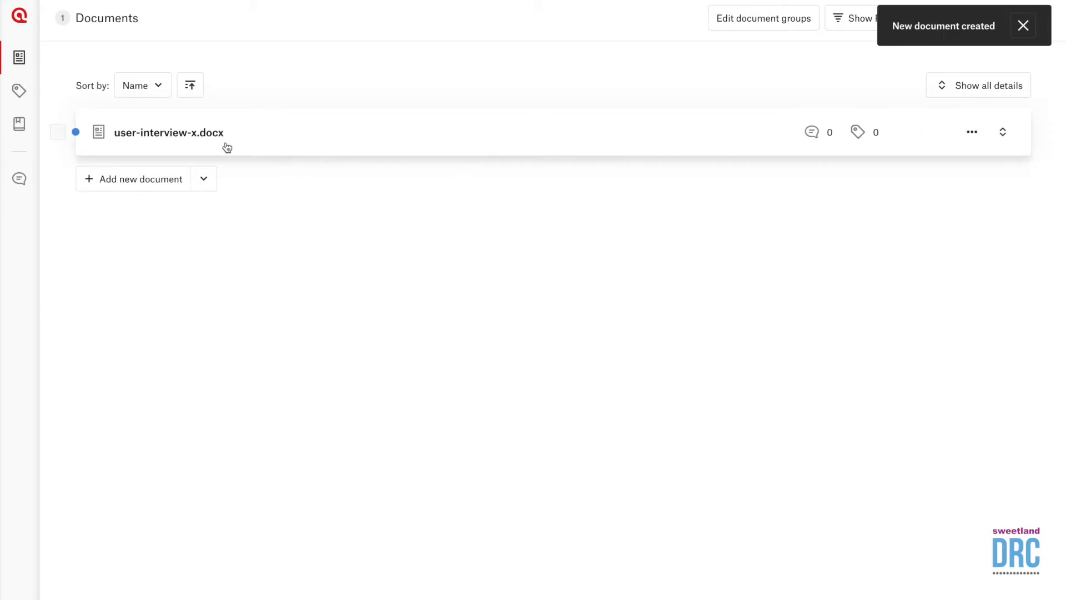
{"action": "left_click", "coordinate": [207, 139]}
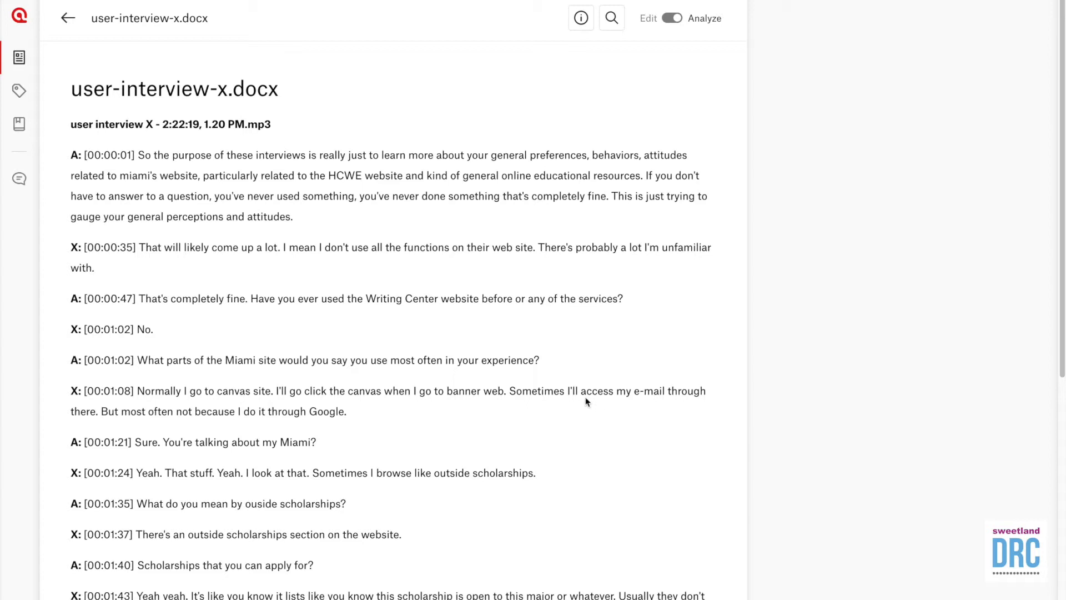
Step: Code the [00:02:10] scholarships paragraph with a new code, 'frustration with web experience'
{"action": "scroll", "coordinate": [559, 420], "scroll_direction": "down", "scroll_amount": 3}
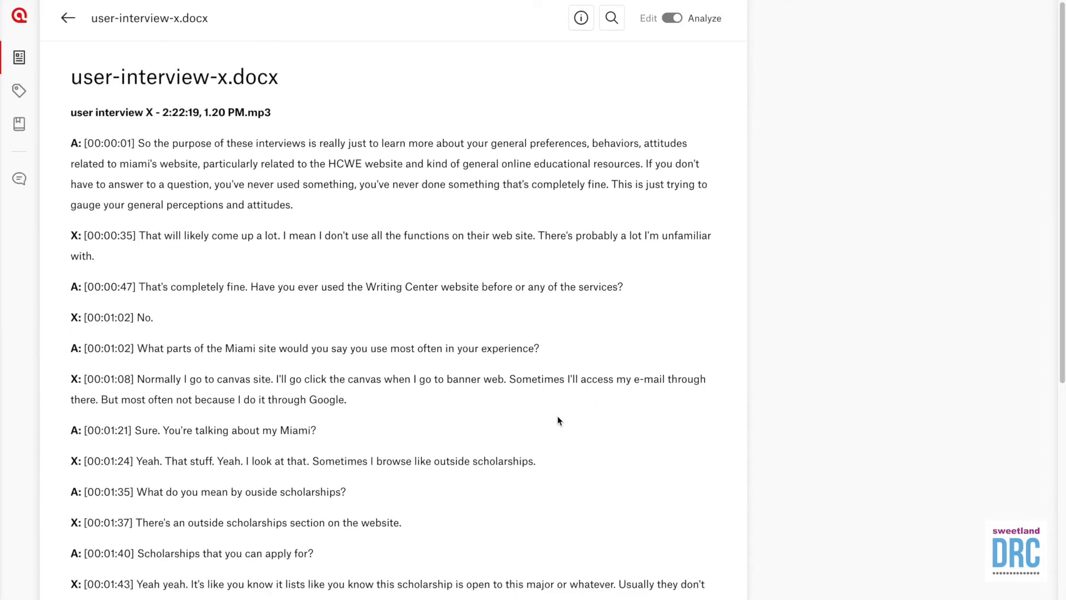
{"action": "scroll", "coordinate": [559, 420], "scroll_direction": "down", "scroll_amount": 2}
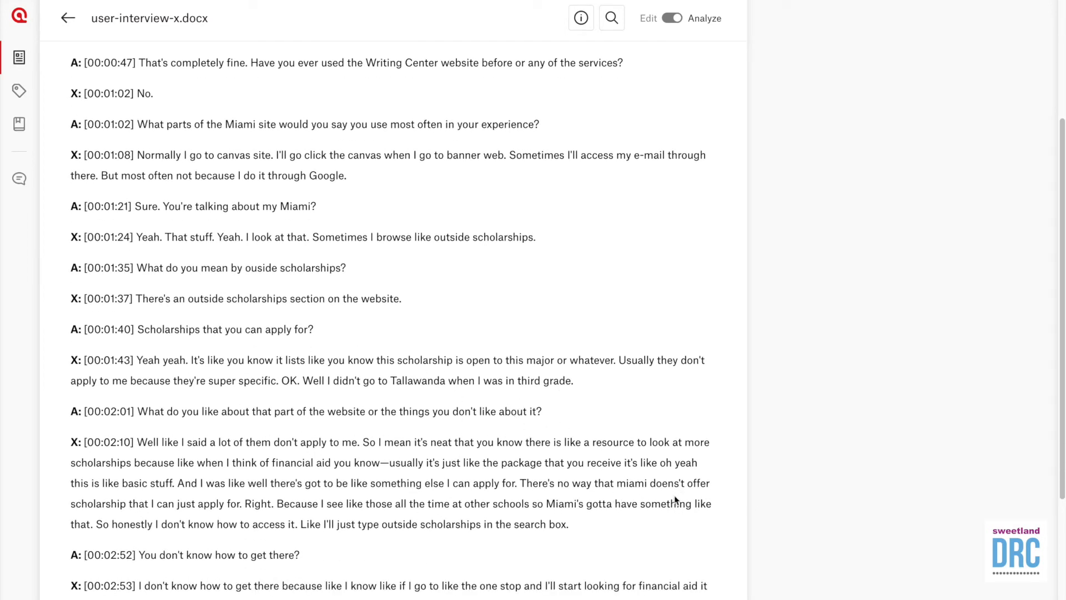
{"action": "left_click_drag", "start_coordinate": [567, 524], "coordinate": [66, 438]}
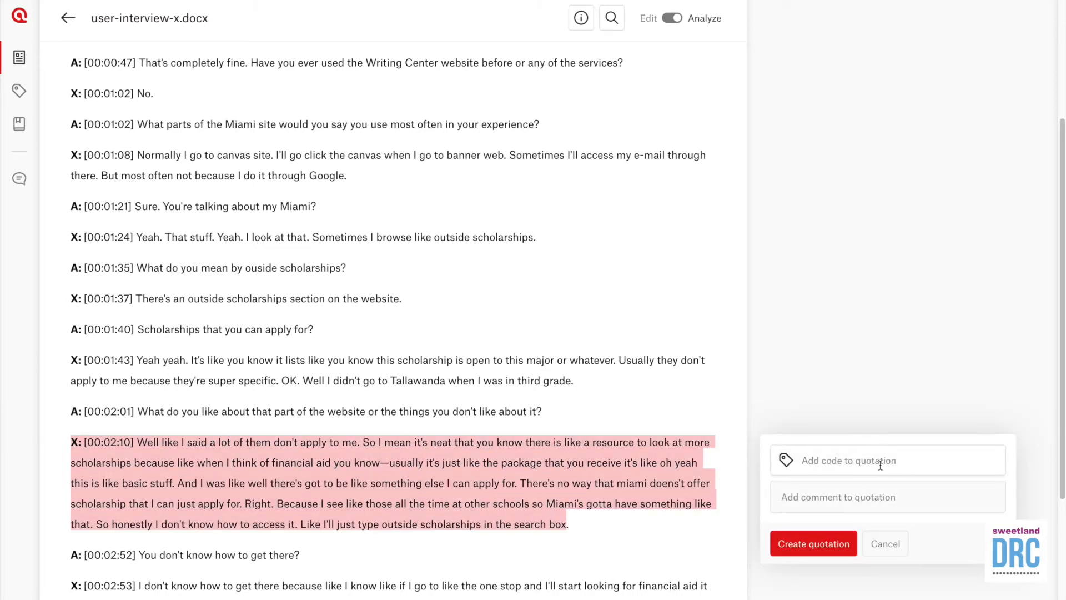
{"action": "left_click", "coordinate": [892, 462]}
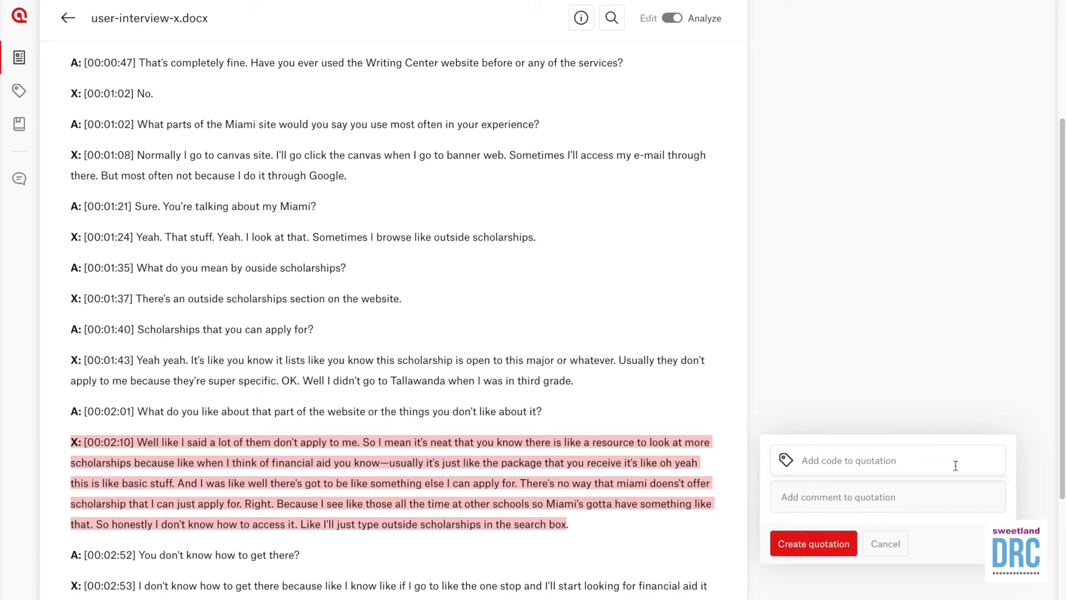
{"action": "type", "text": "frustration with web experience"}
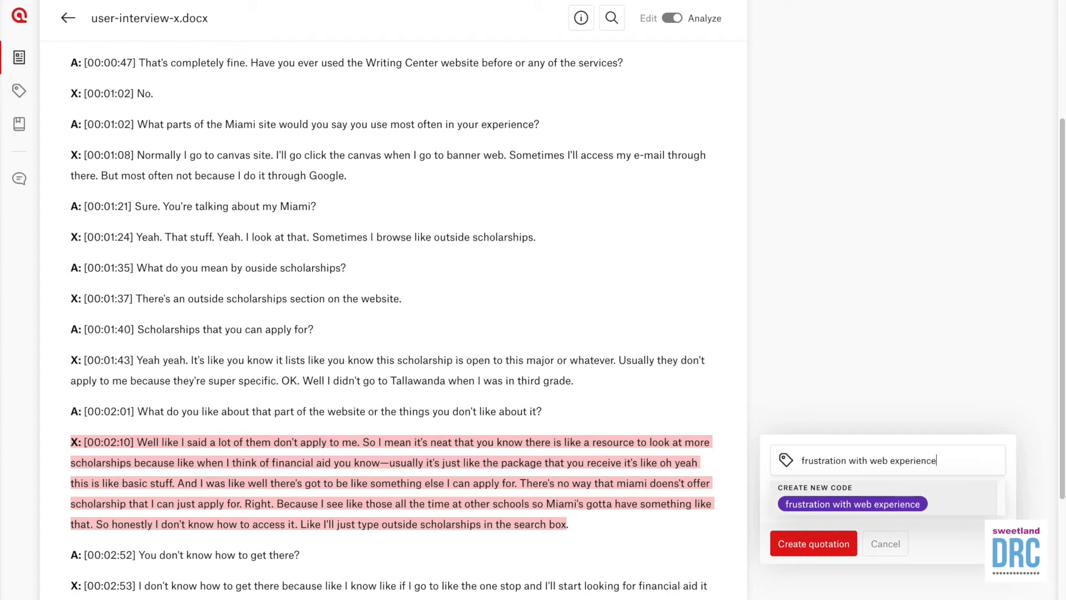
{"action": "left_click", "coordinate": [826, 505]}
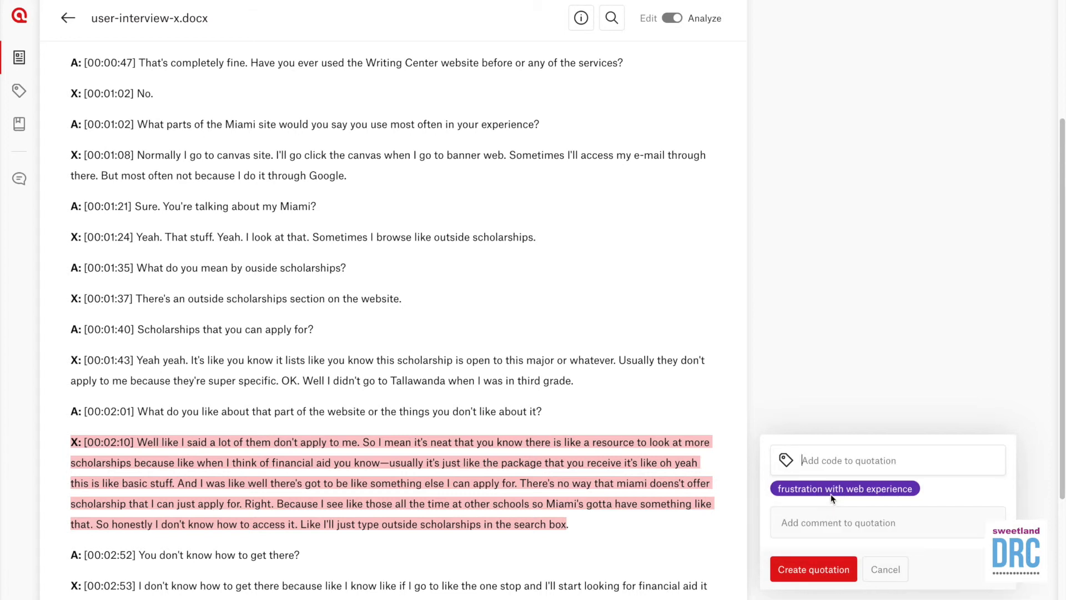
{"action": "left_click", "coordinate": [826, 564]}
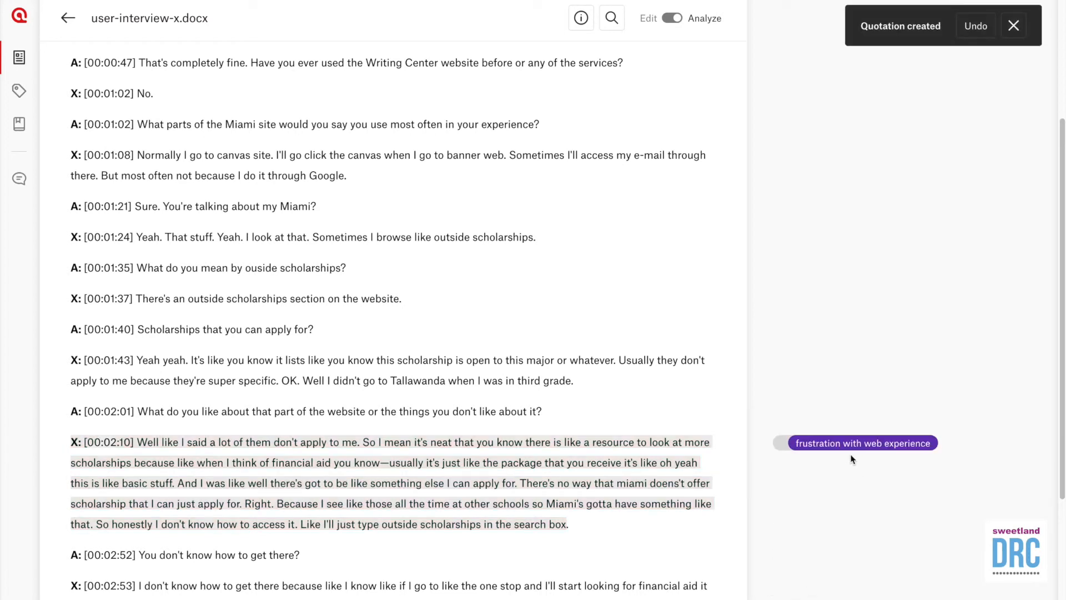
Step: Code the [00:03:23] line about irrelevant content with a new code named 'a new code'
{"action": "scroll", "coordinate": [580, 537], "scroll_direction": "down", "scroll_amount": 2}
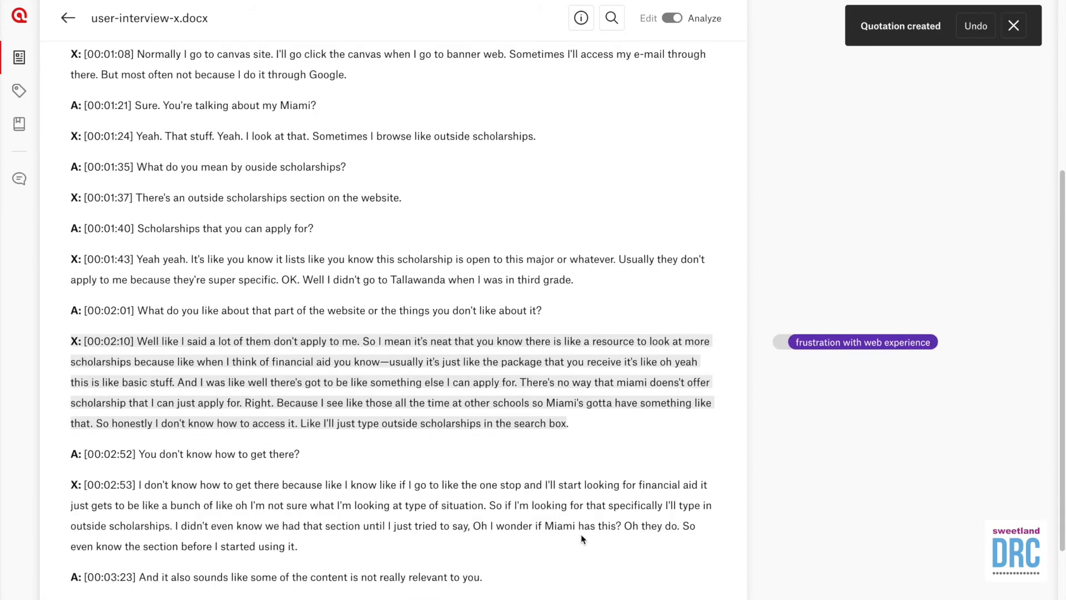
{"action": "scroll", "coordinate": [581, 538], "scroll_direction": "down", "scroll_amount": 1}
{"action": "left_click_drag", "start_coordinate": [483, 557], "coordinate": [139, 557]}
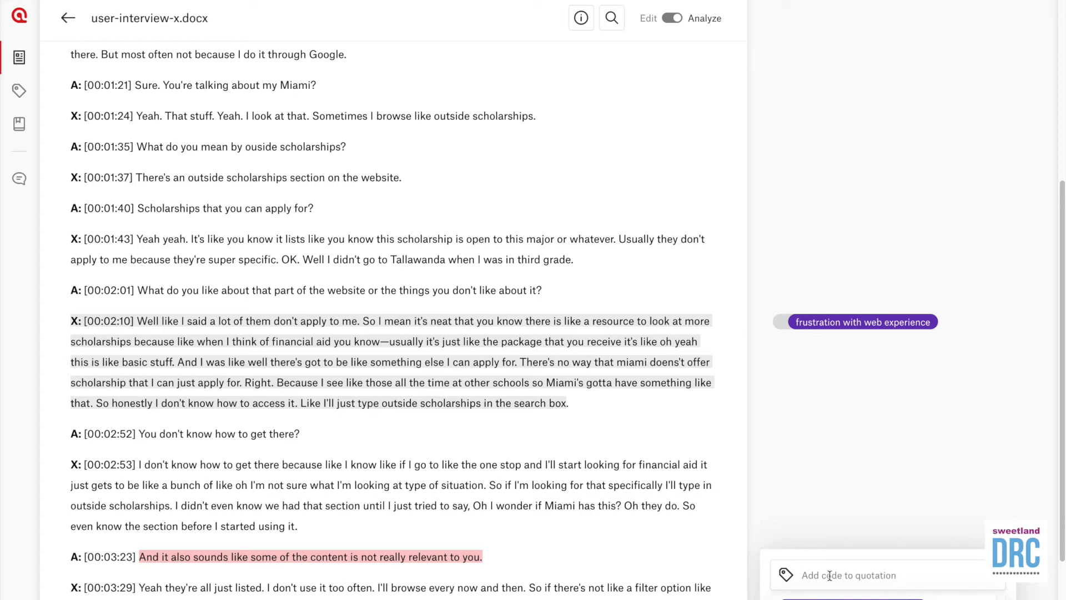
{"action": "type", "text": "a new code"}
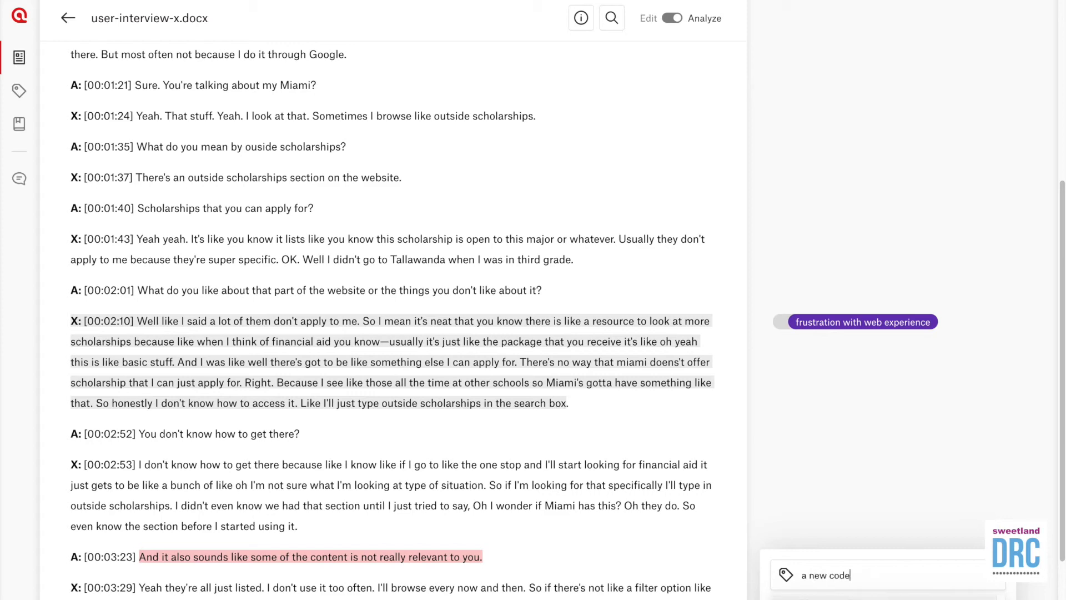
{"action": "key", "text": "Return"}
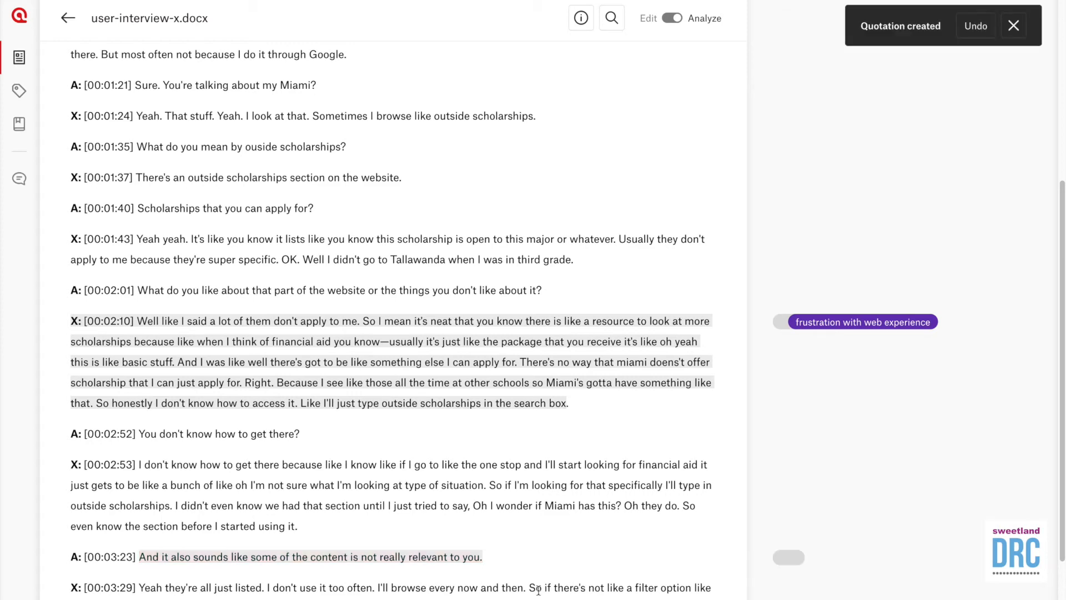
{"action": "scroll", "coordinate": [580, 589], "scroll_direction": "down", "scroll_amount": 3}
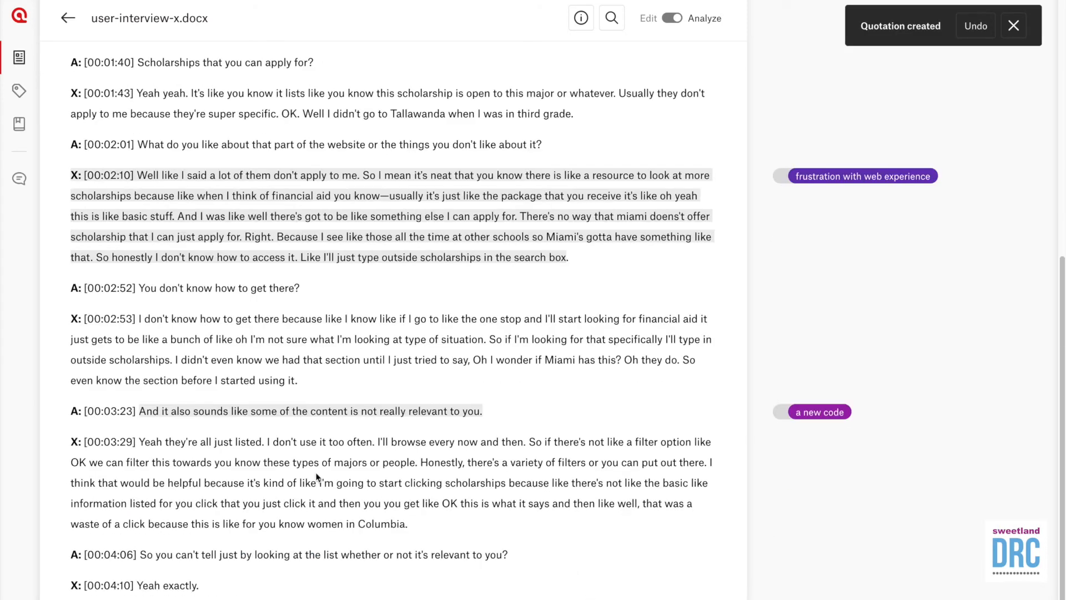
{"action": "scroll", "coordinate": [320, 350], "scroll_direction": "up", "scroll_amount": 6}
{"action": "scroll", "coordinate": [322, 353], "scroll_direction": "up", "scroll_amount": 4}
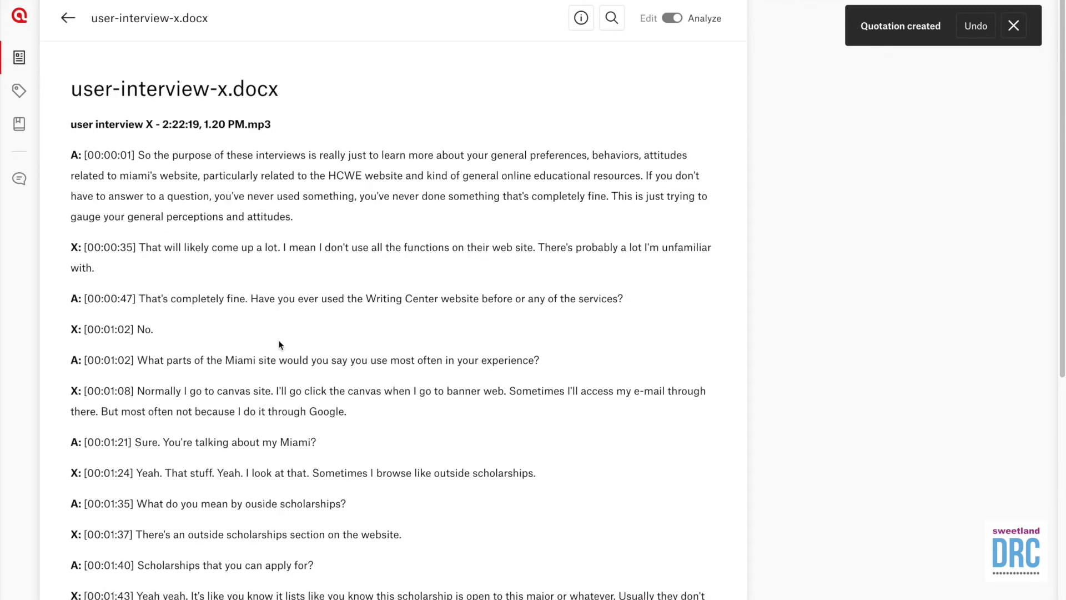
Step: Check the project's Codes and Quotations lists, then return to its Documents page
{"action": "left_click", "coordinate": [20, 92]}
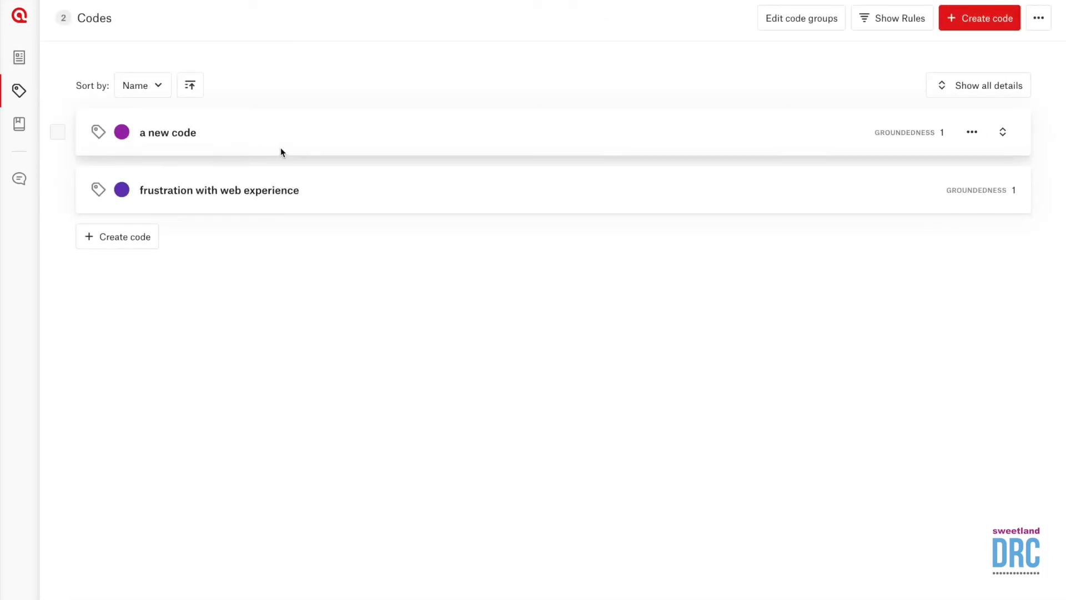
{"action": "left_click", "coordinate": [17, 183]}
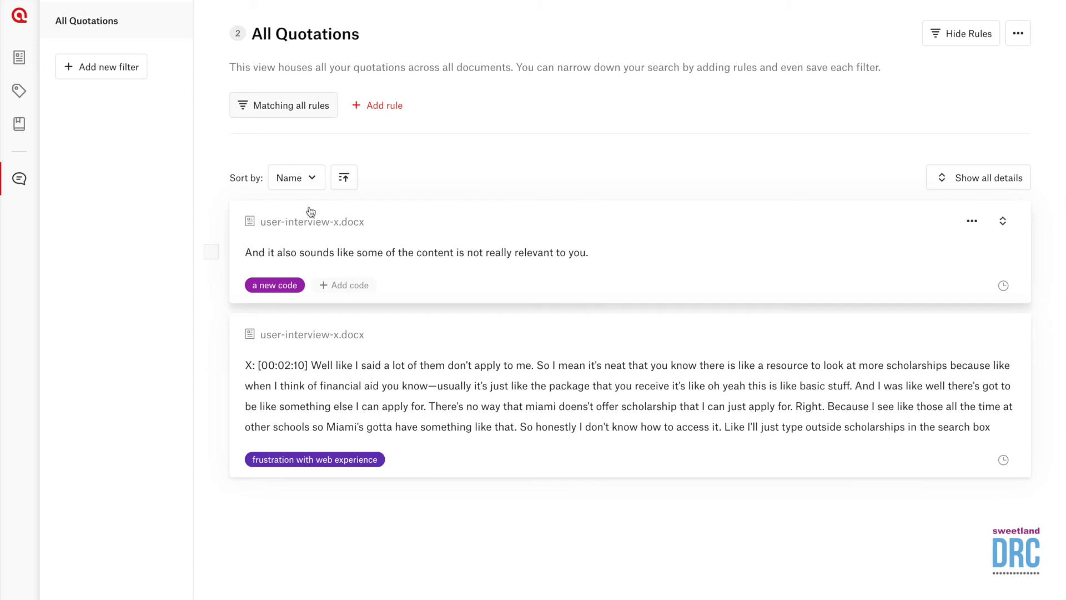
{"action": "left_click", "coordinate": [26, 58]}
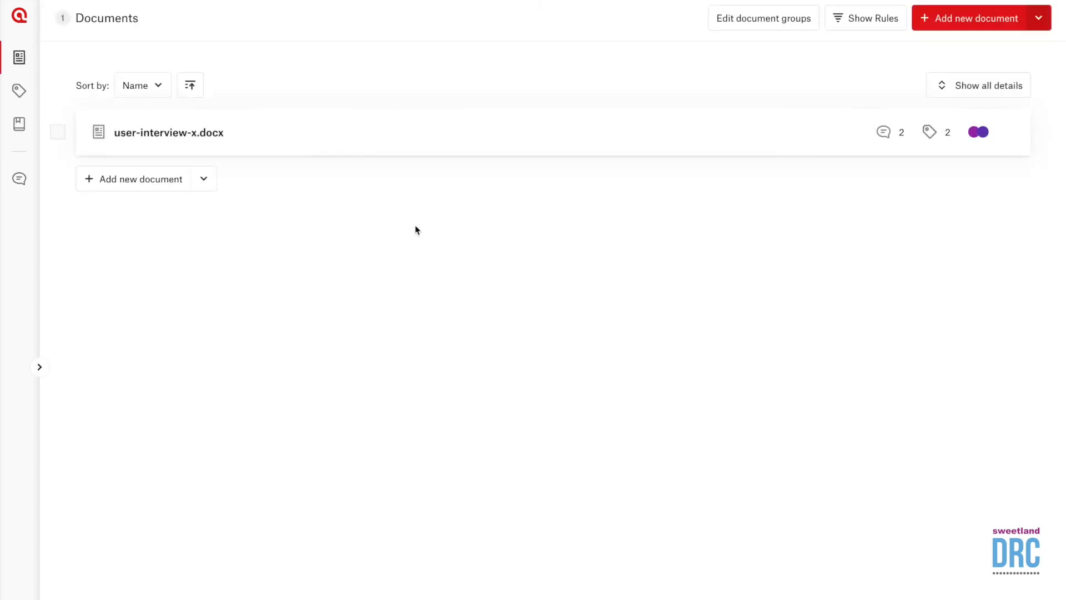